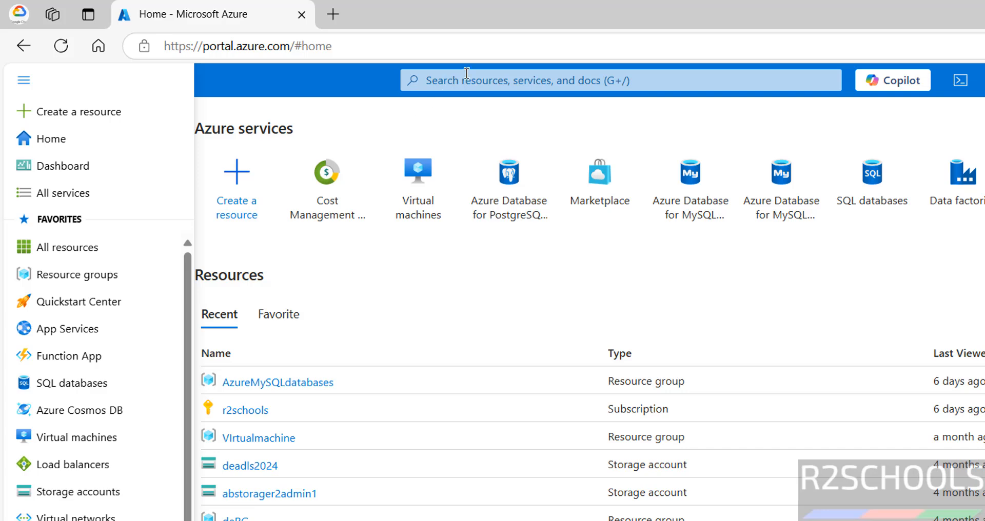
Search the portal for 'virtual machines' and open the Virtual machines service page
left_click(466, 74)
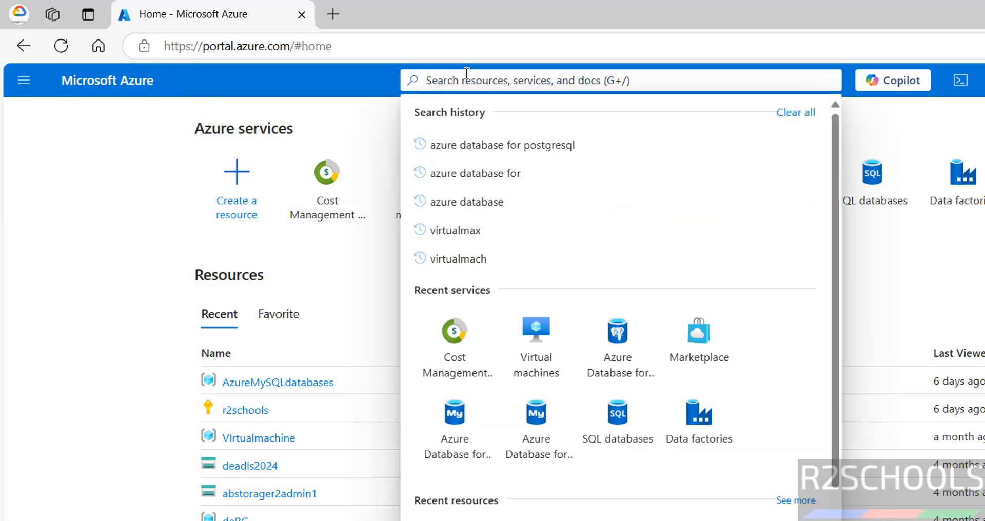
type("virtu")
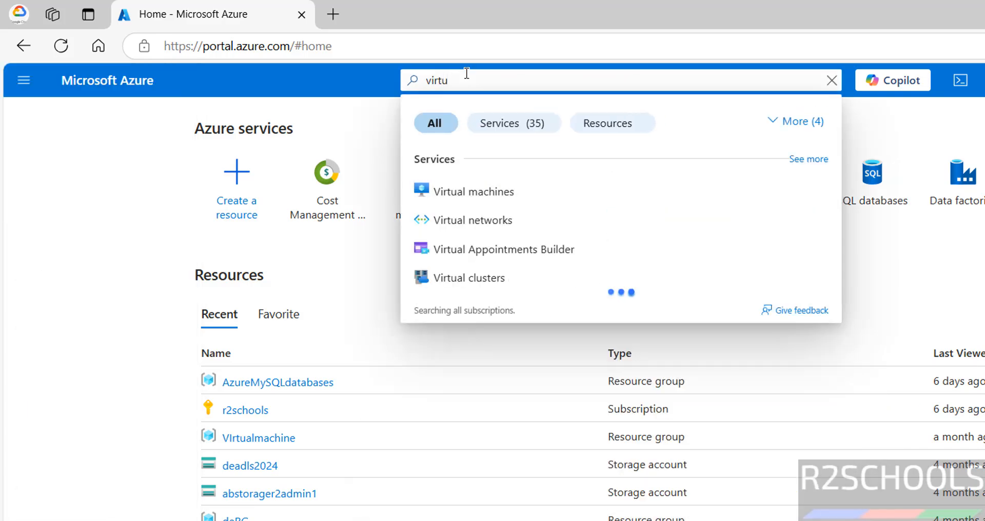
type("al machines")
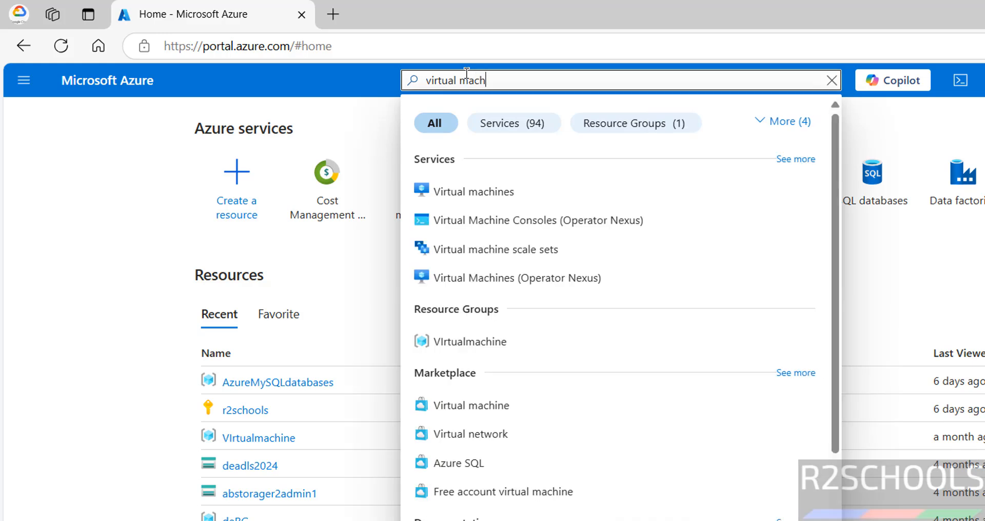
left_click(451, 193)
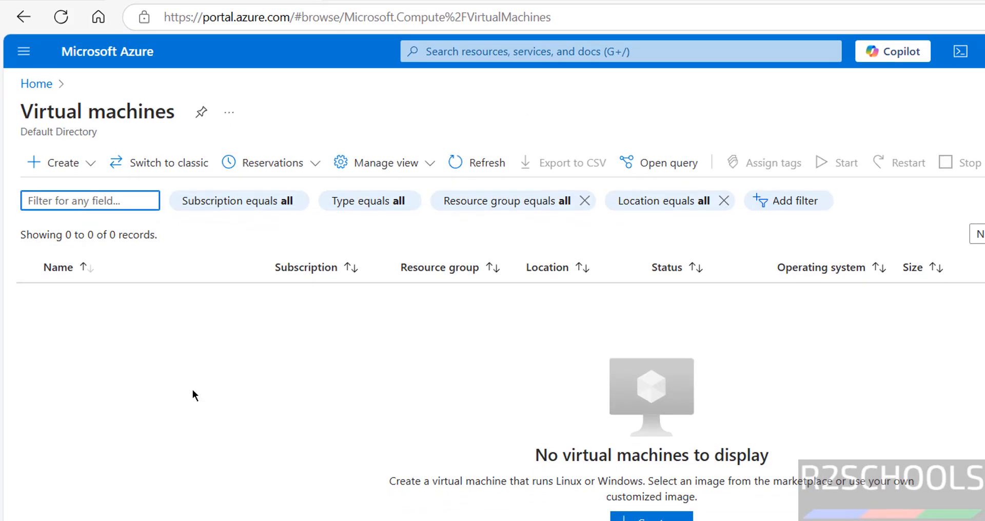
Start a new Azure virtual machine from the Create menu
left_click(57, 171)
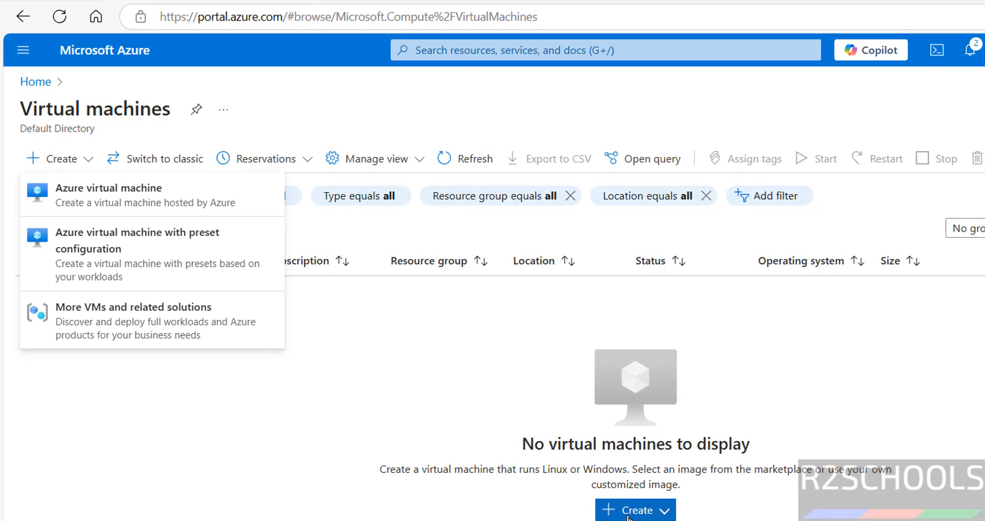
left_click(152, 201)
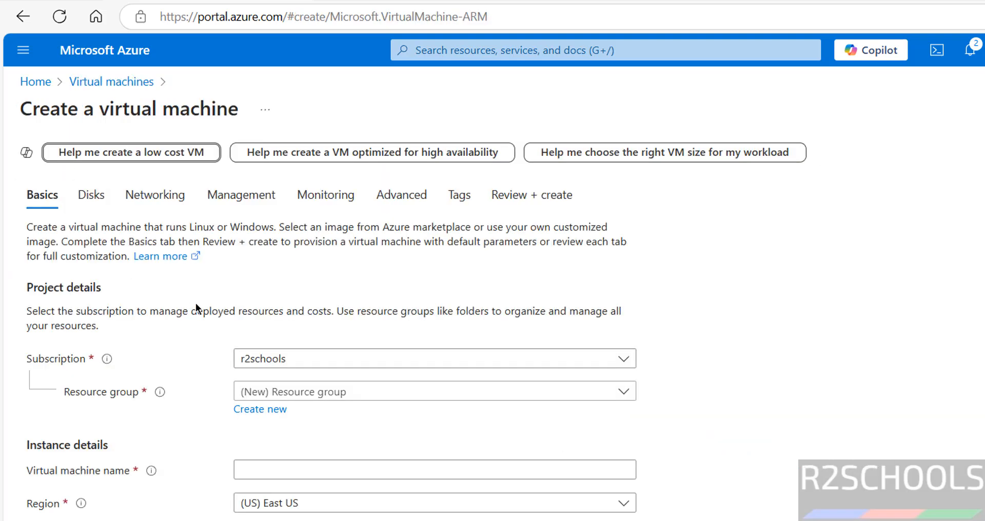
Keep subscription r2schools and choose the VIrtualmachine resource group
left_click(314, 366)
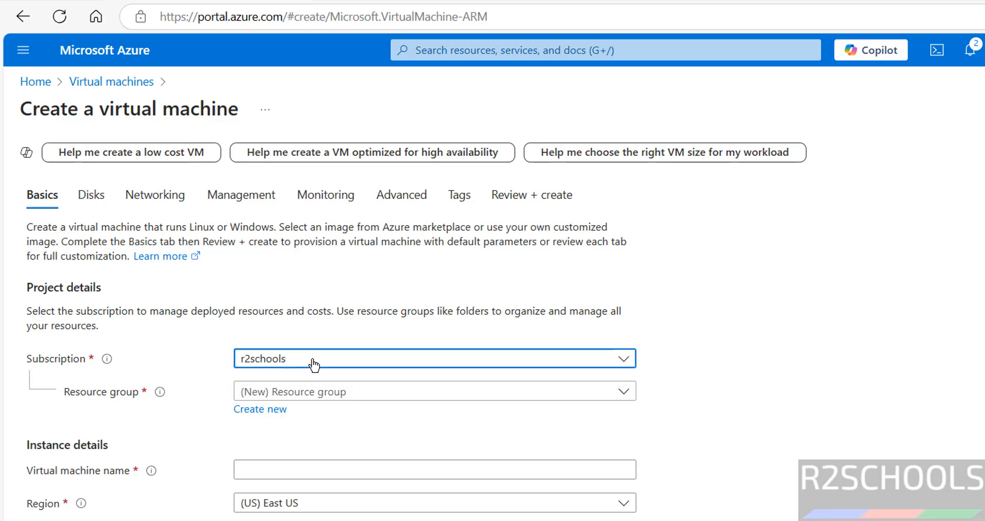
left_click(314, 365)
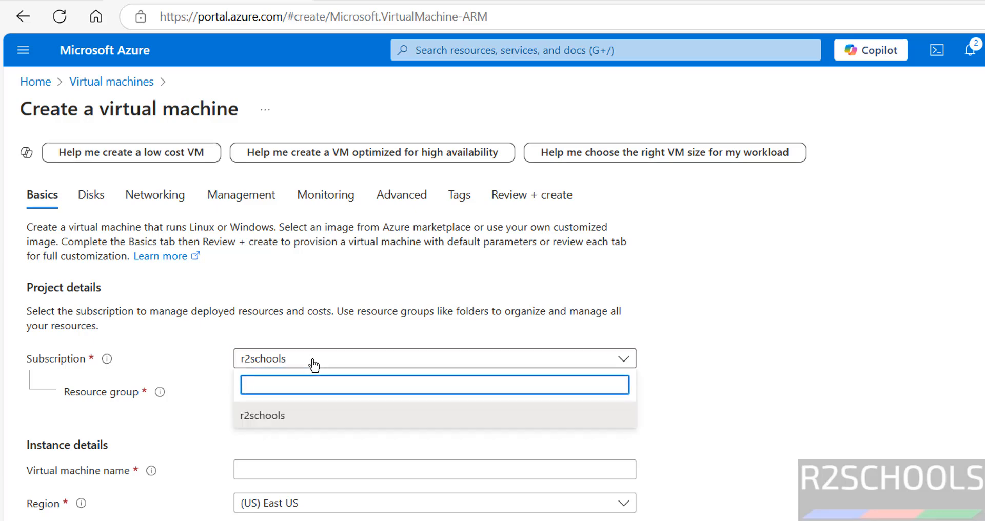
left_click(314, 366)
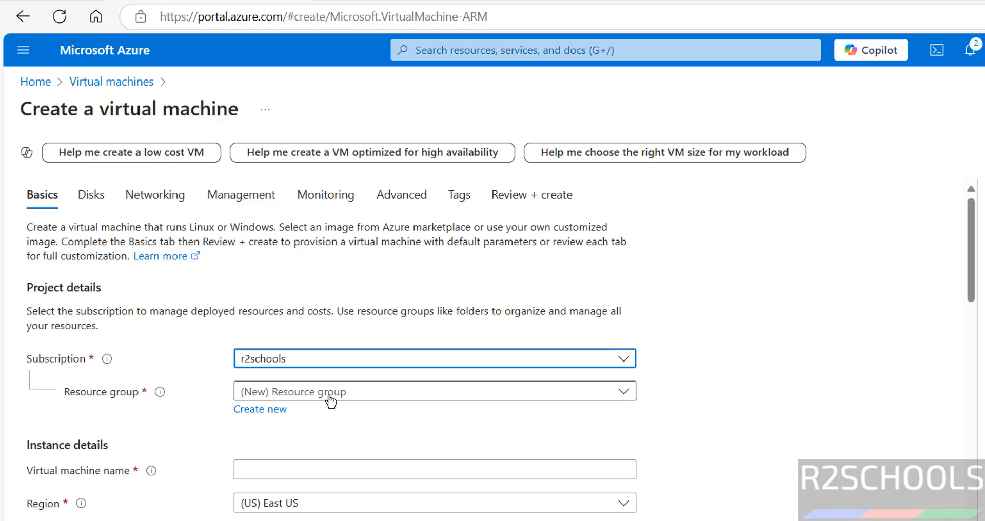
left_click(314, 399)
left_click(314, 396)
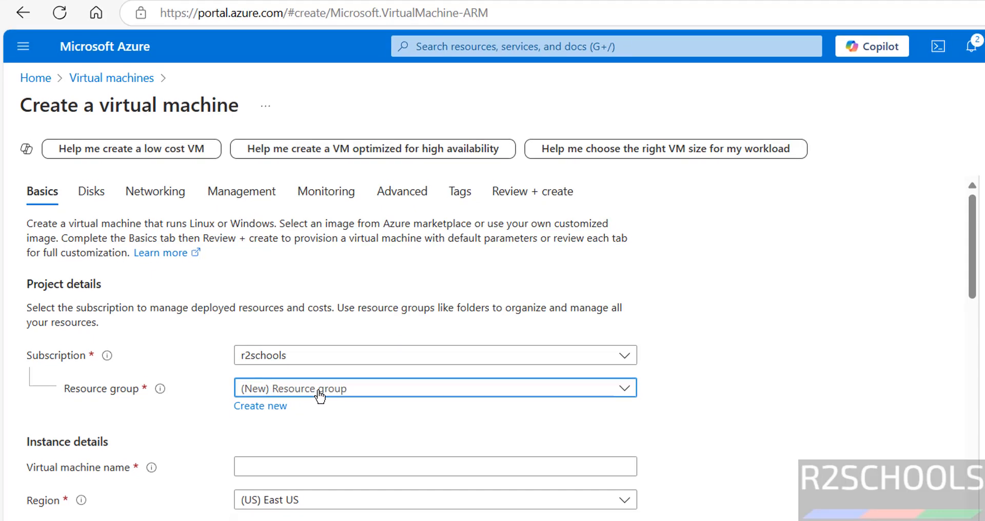
left_click(319, 395)
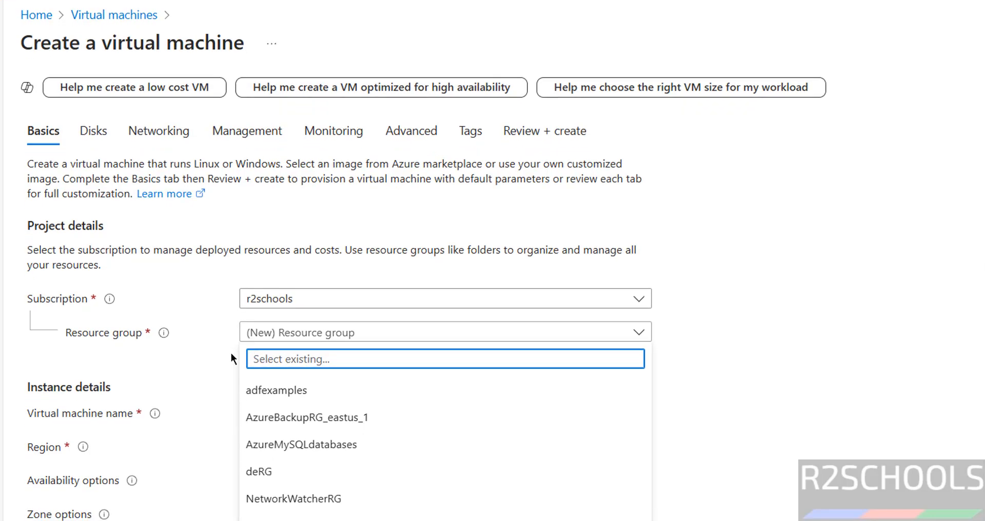
left_click(231, 354)
left_click_drag(238, 352, 338, 355)
left_click(380, 345)
left_click(402, 335)
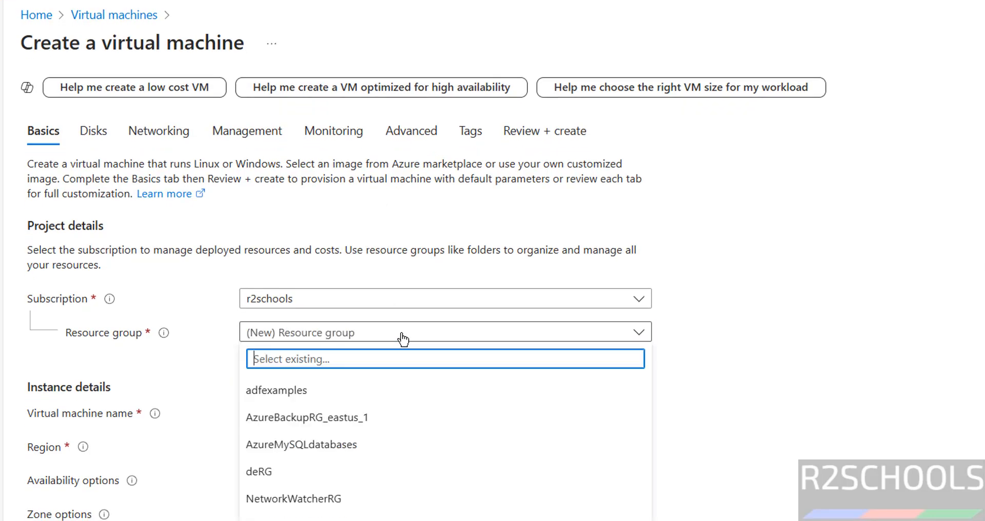
left_click(293, 483)
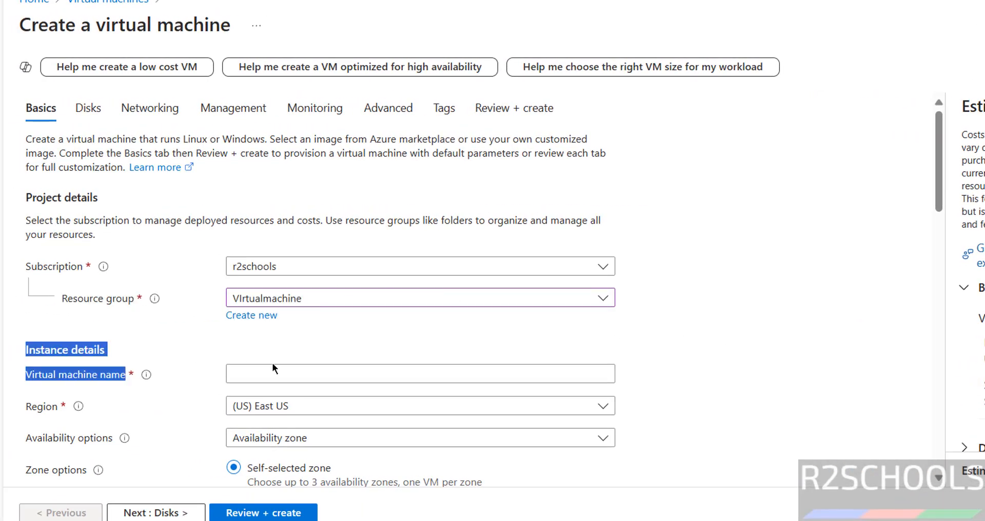
Name the virtual machine azwin2025VM
left_click(263, 369)
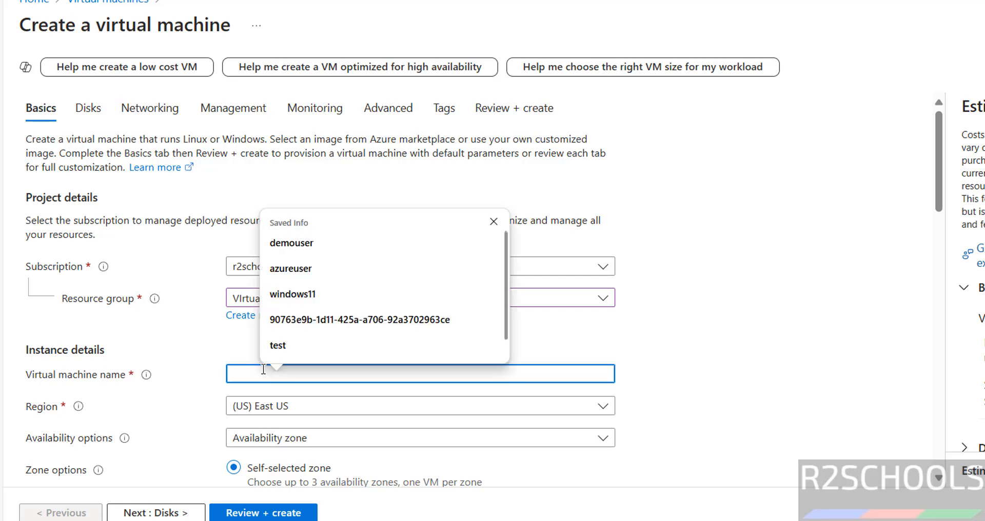
type("win")
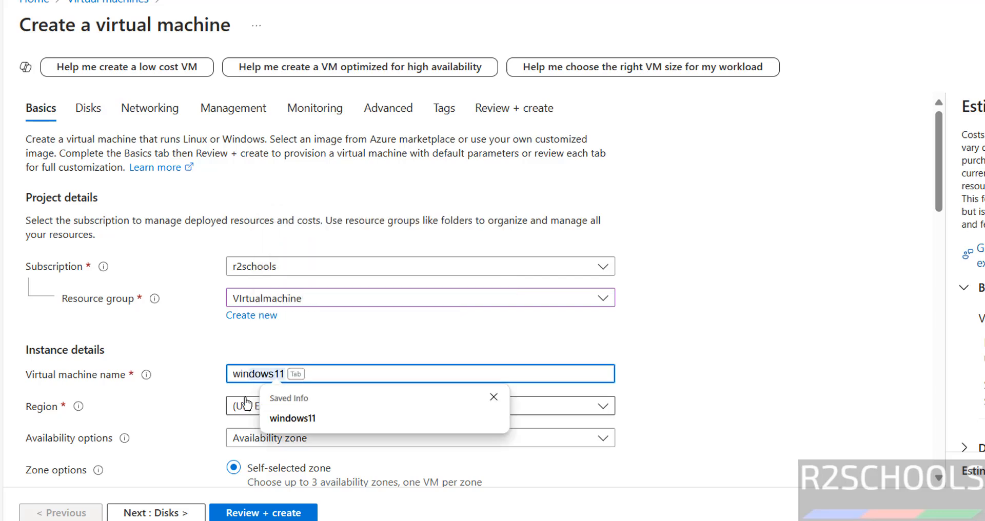
type("2025")
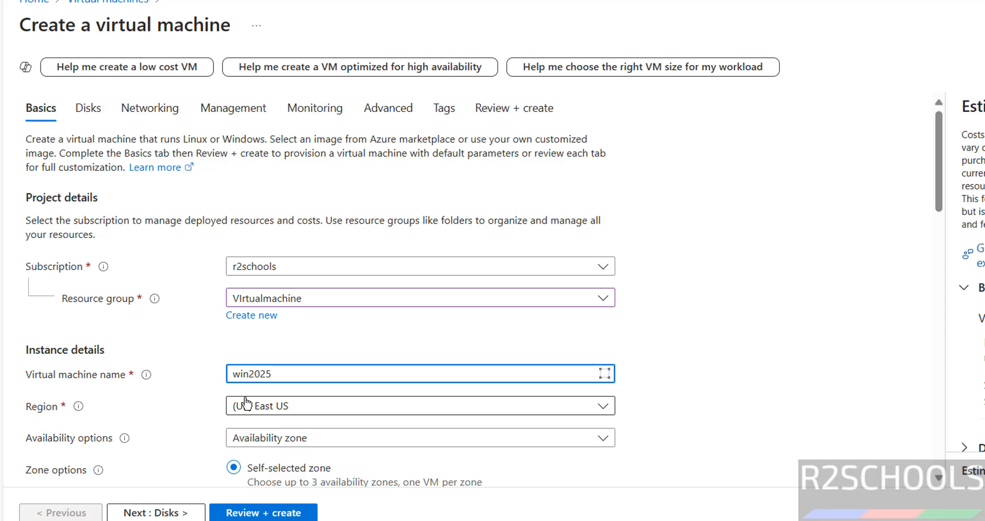
type("VM")
key("Home")
type("az")
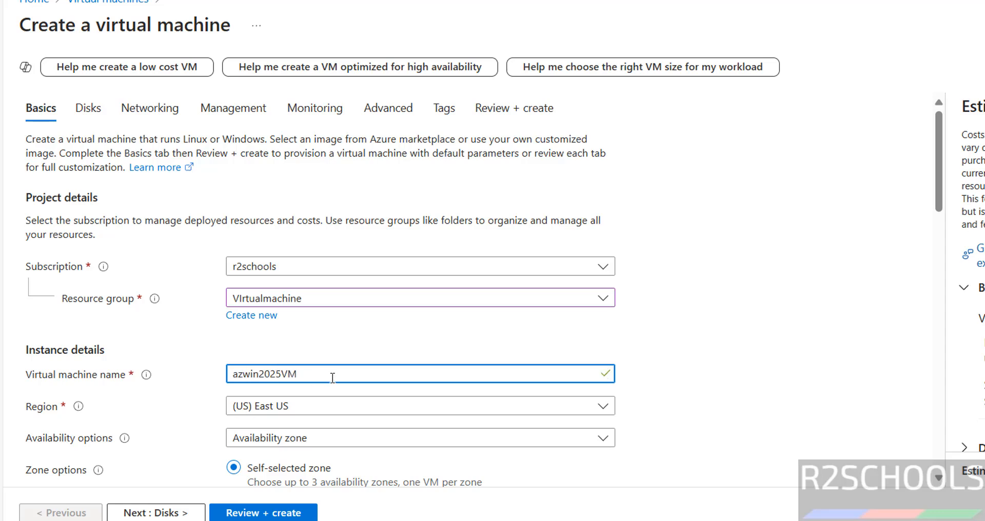
left_click_drag(328, 377, 147, 359)
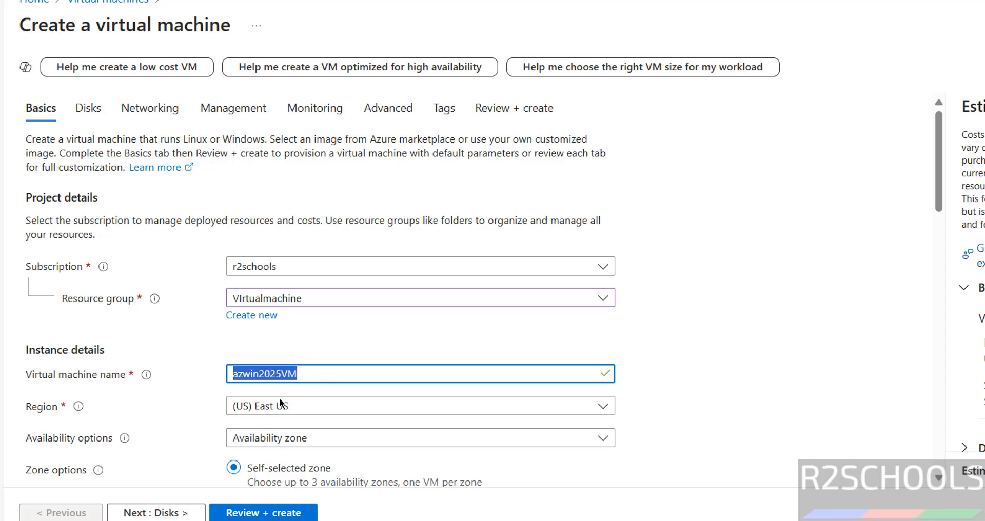
left_click(367, 415)
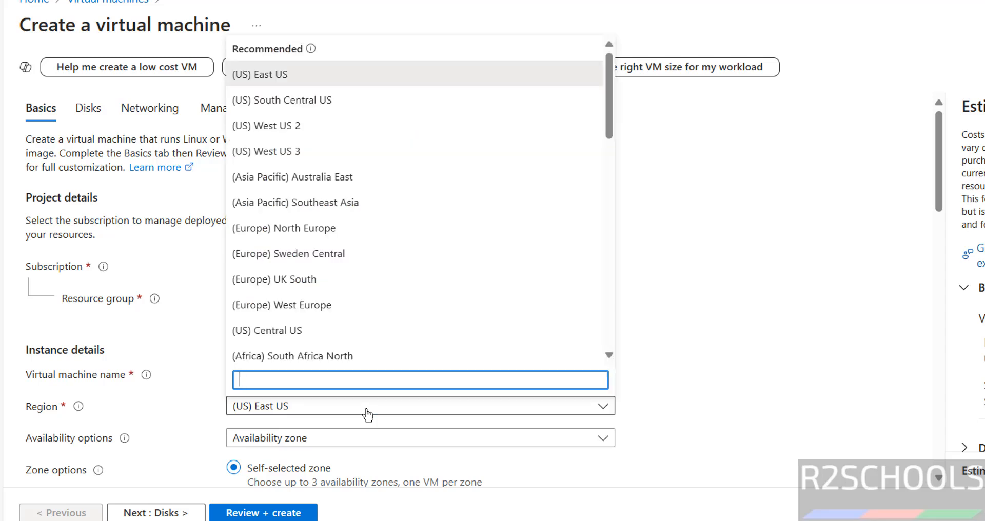
Place the VM in (US) South Central US with availability zone Zone 1
left_click(317, 103)
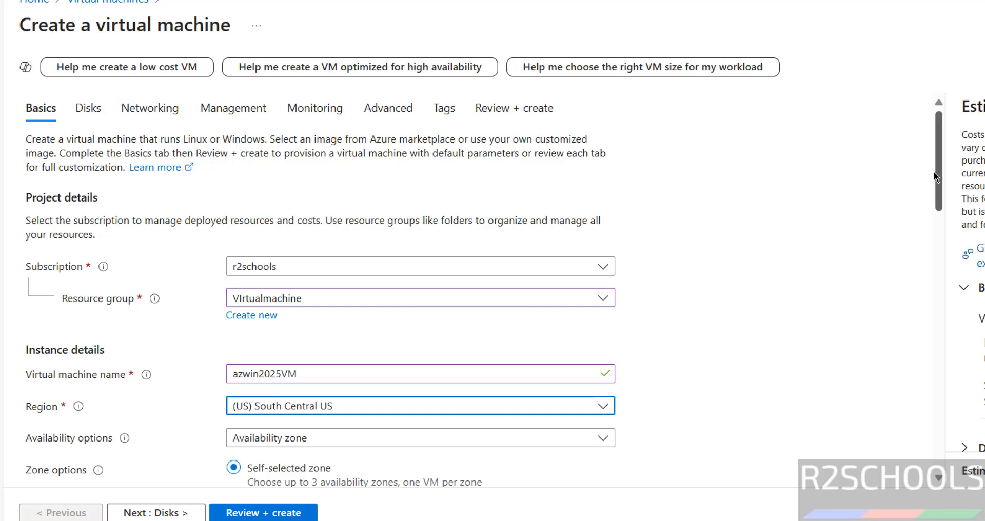
scroll(941, 173, "down", 5)
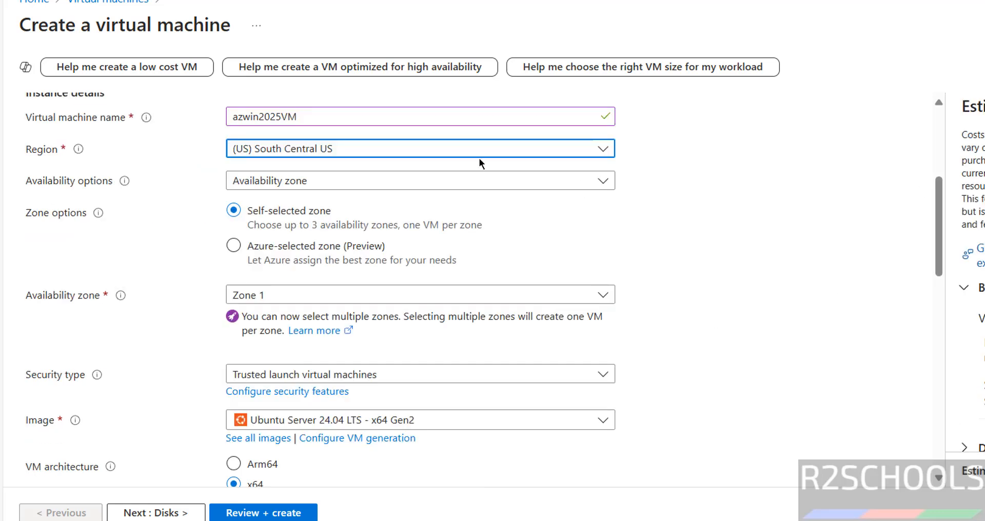
left_click(350, 185)
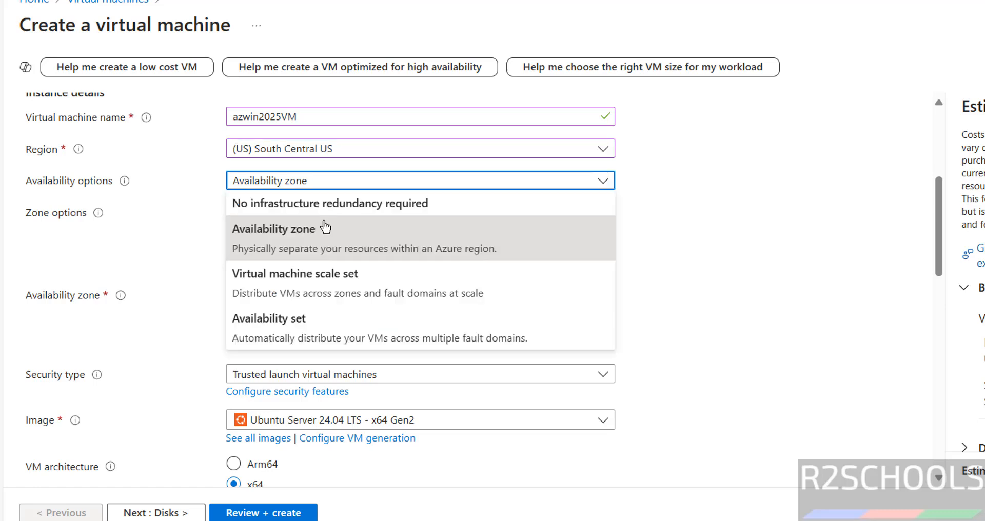
left_click(296, 240)
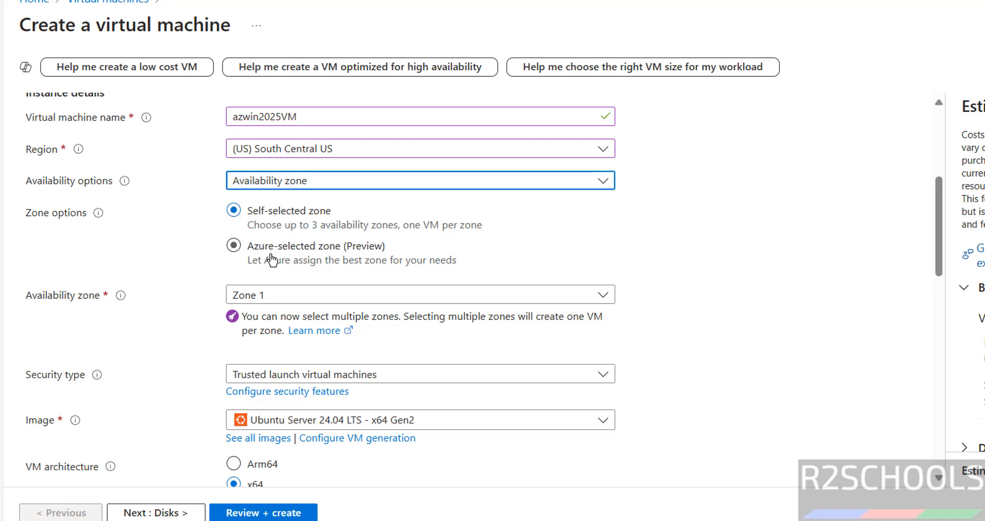
left_click(294, 300)
left_click(294, 301)
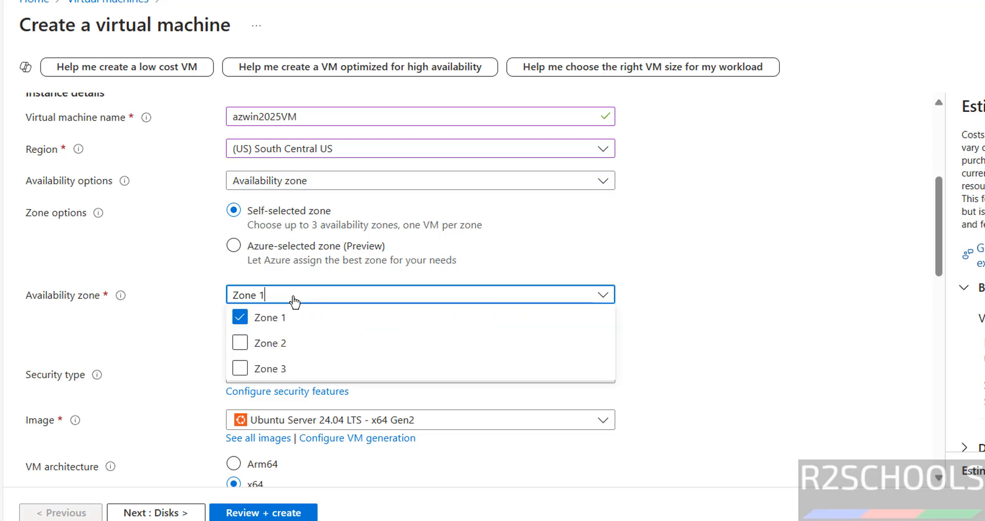
left_click(294, 300)
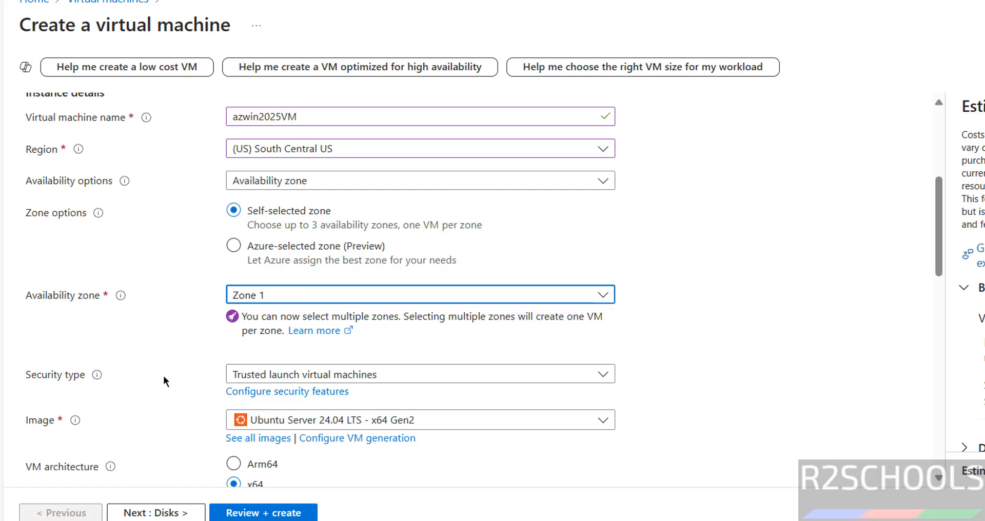
Change the security type to Standard
left_click(284, 378)
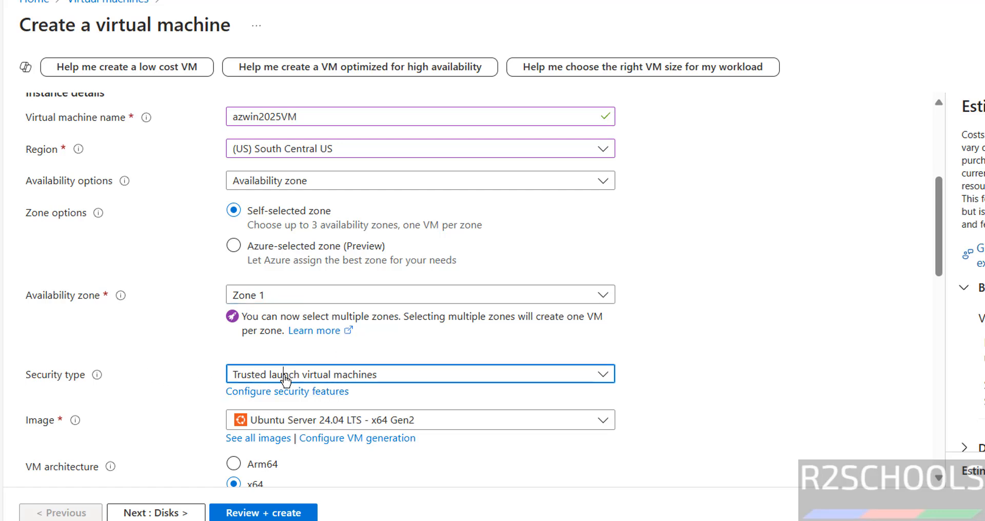
left_click(291, 222)
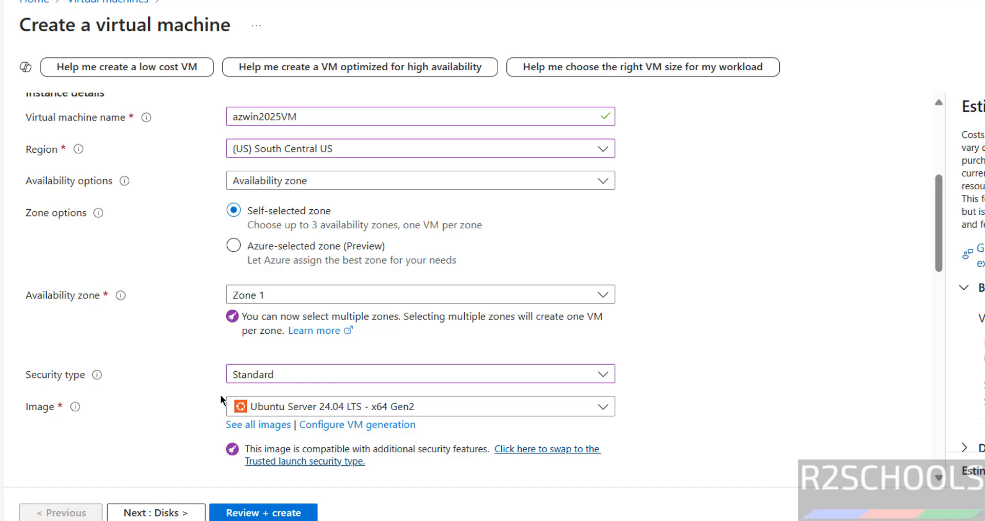
left_click(324, 412)
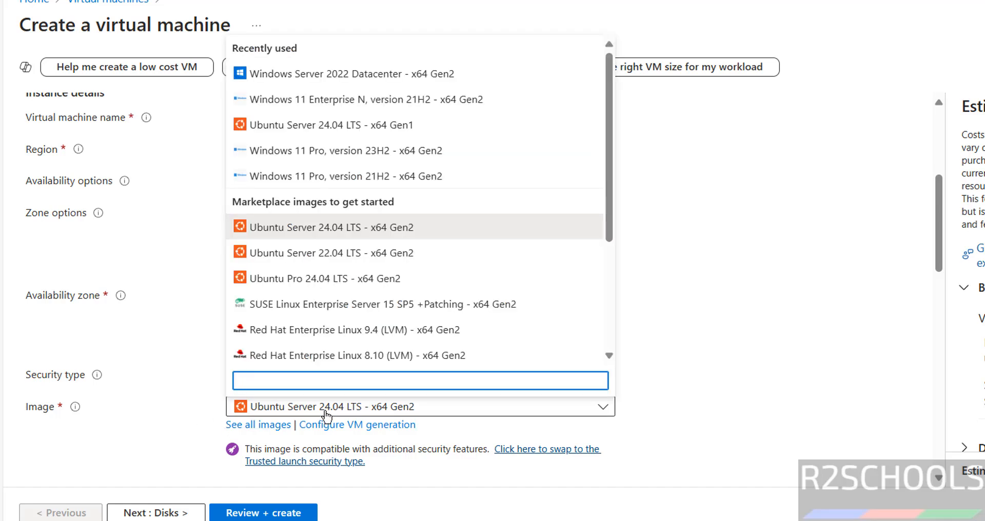
Pick the Windows Server 2025 Datacenter - x64 Gen 1 image from the marketplace
left_click(251, 426)
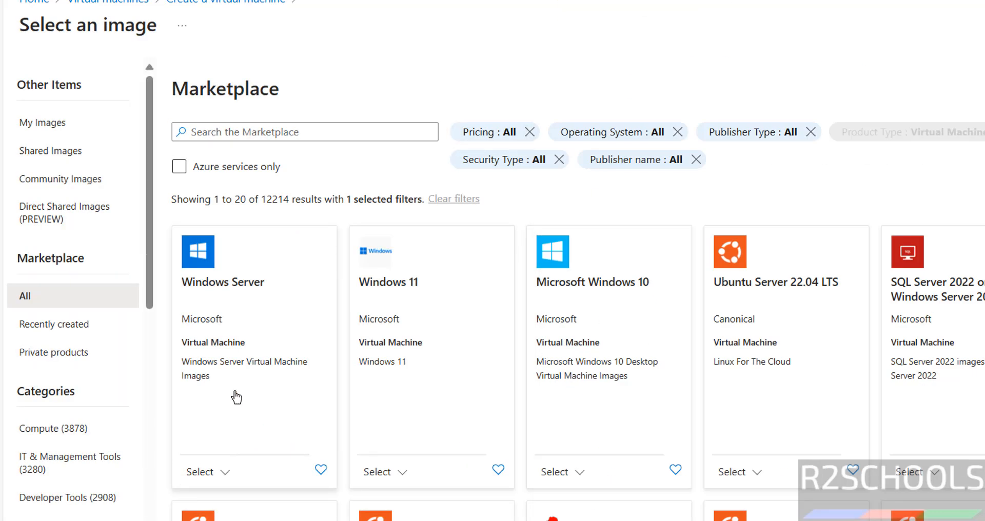
left_click(223, 471)
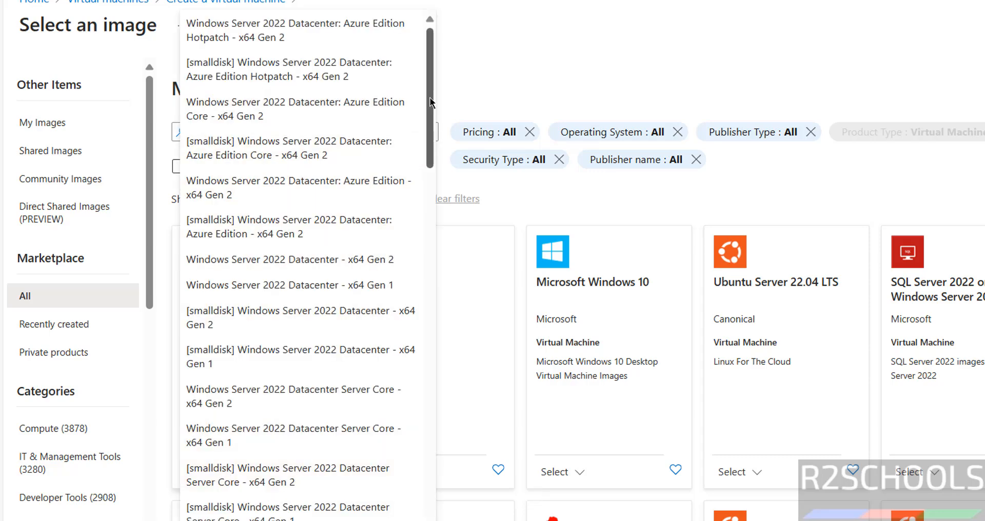
left_click_drag(431, 102, 390, 439)
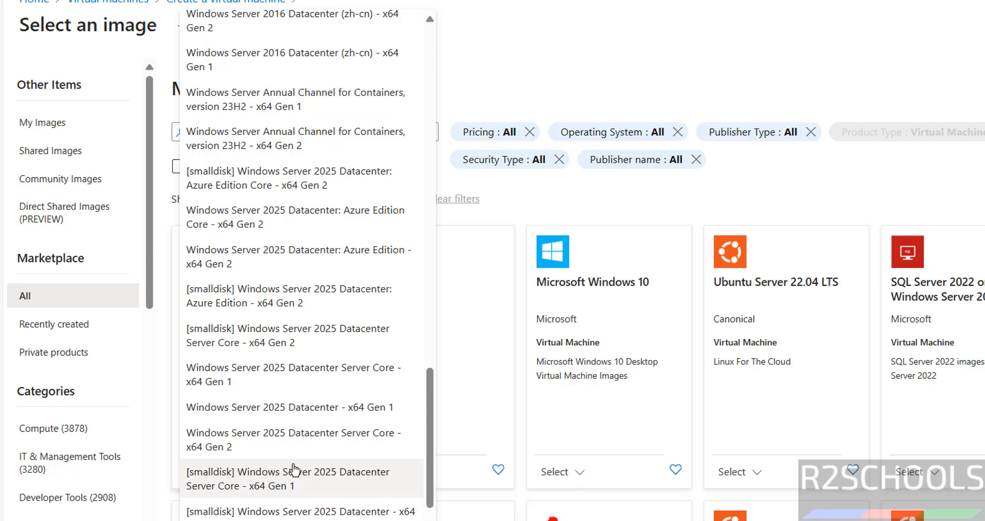
left_click(266, 408)
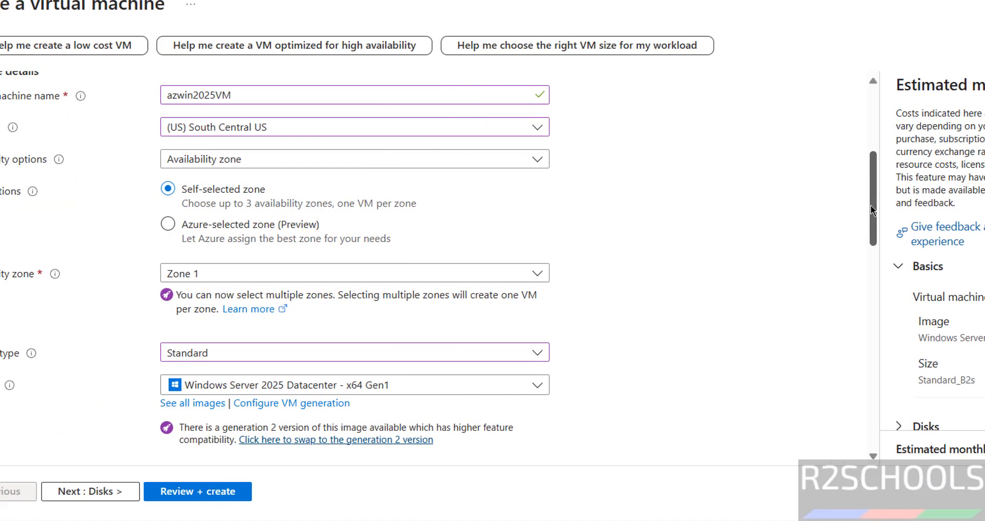
Scroll to Size and list all 773 VM sizes available in South Central US
left_click_drag(696, 208, 696, 227)
left_click_drag(941, 226, 939, 307)
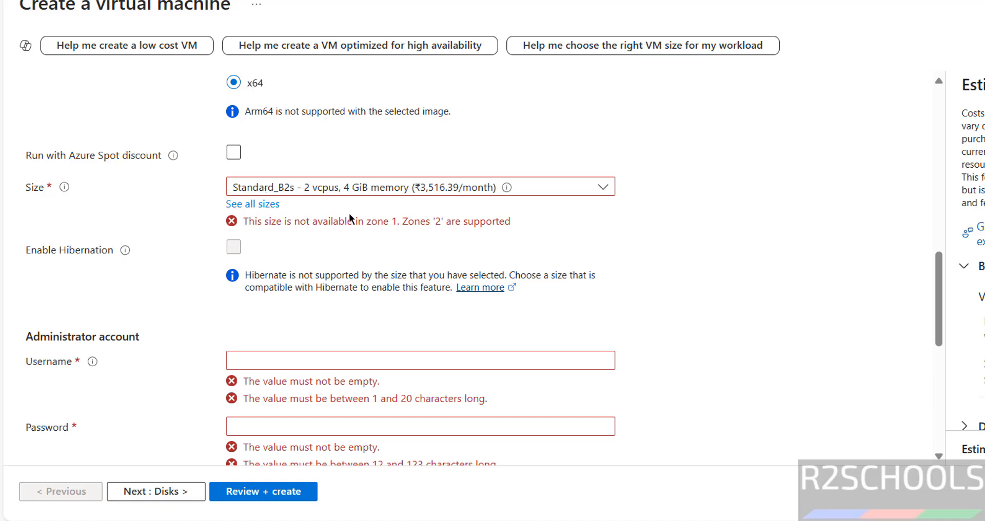
left_click(365, 189)
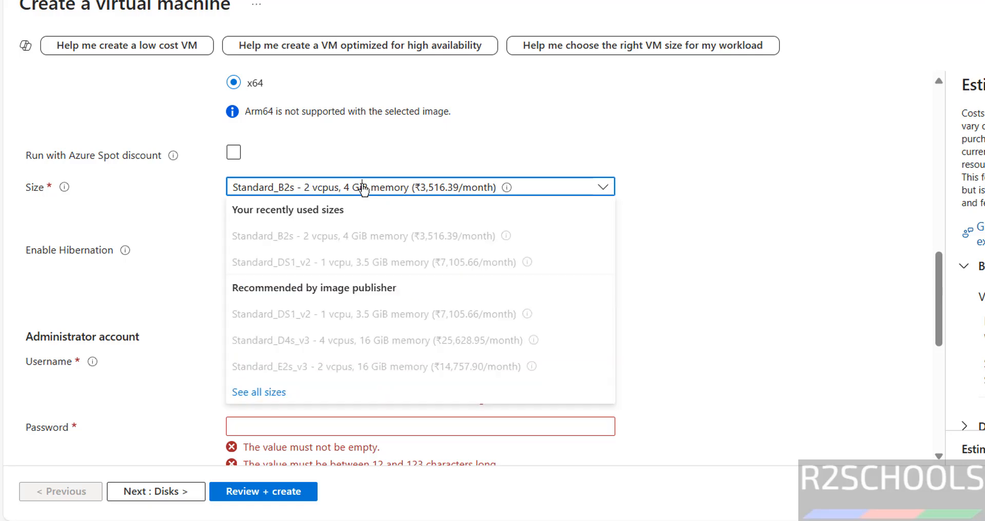
left_click(273, 394)
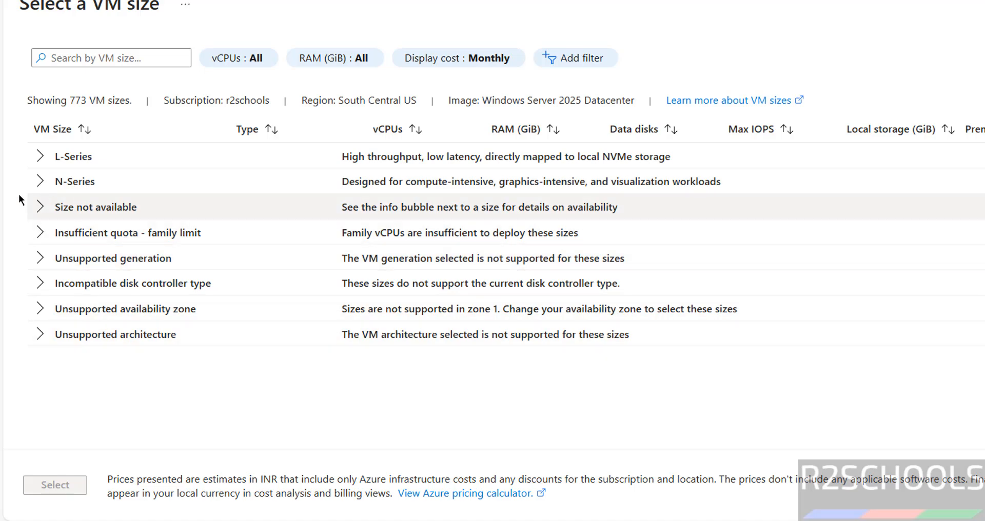
Choose the N-Series size Standard_NV4as_v4 (4 vcpus, 14 GiB memory)
left_click(40, 157)
left_click(46, 209)
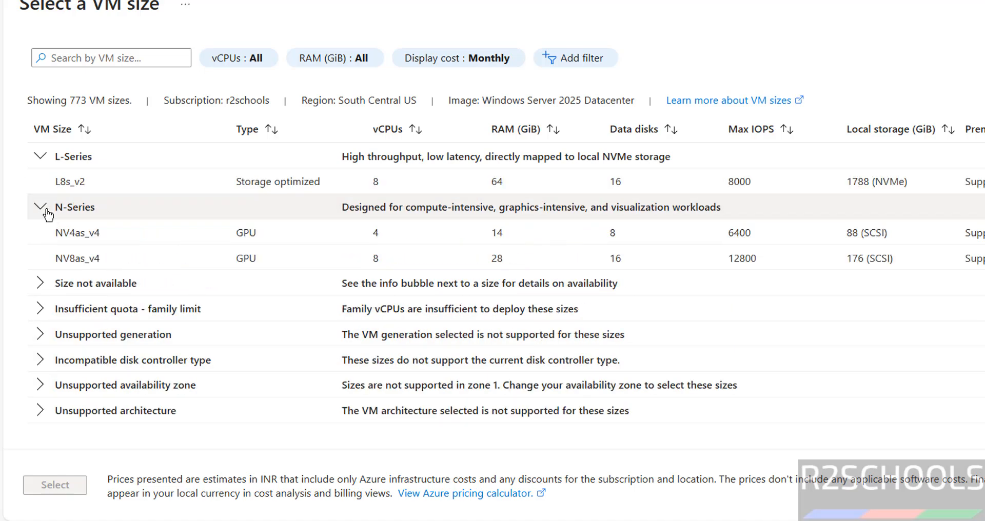
left_click(88, 234)
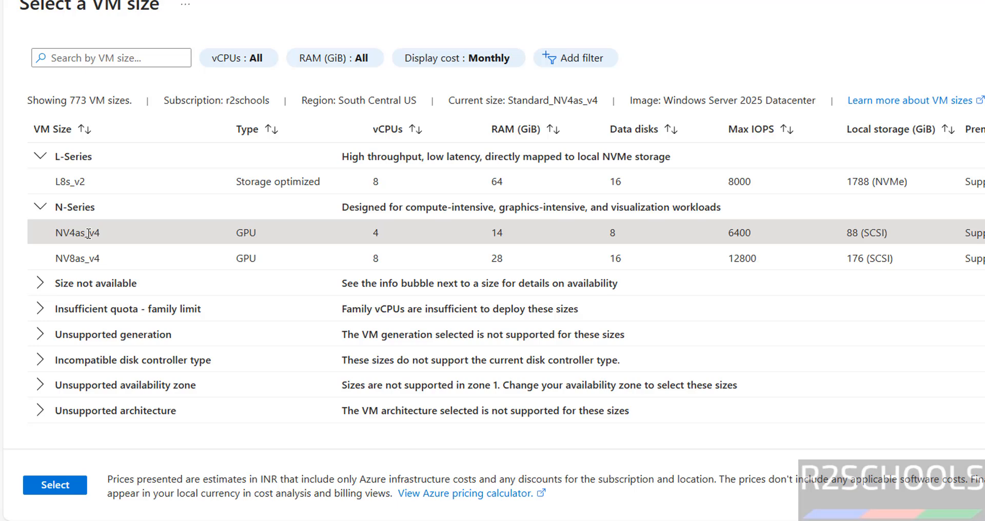
left_click(55, 486)
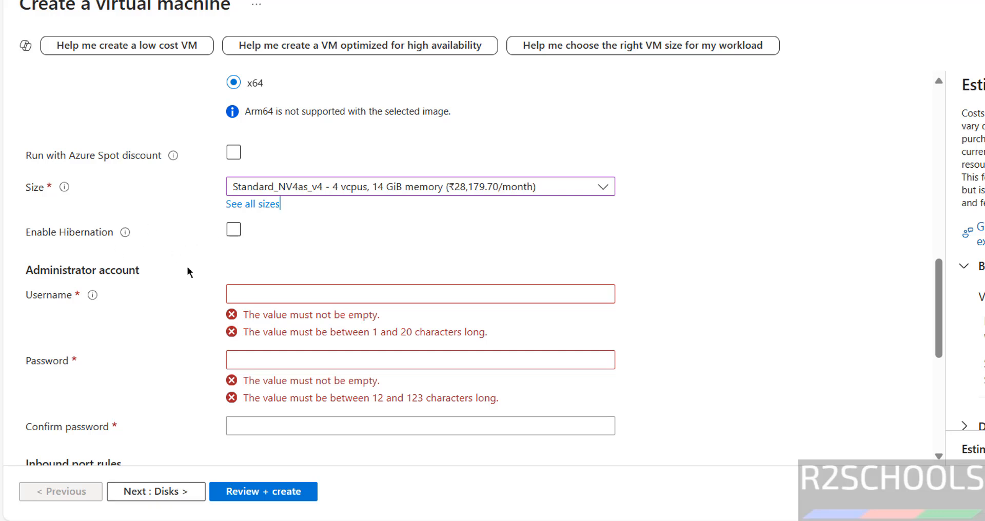
Set the administrator username to demouser, replacing the reserved 'administrator'
left_click(249, 297)
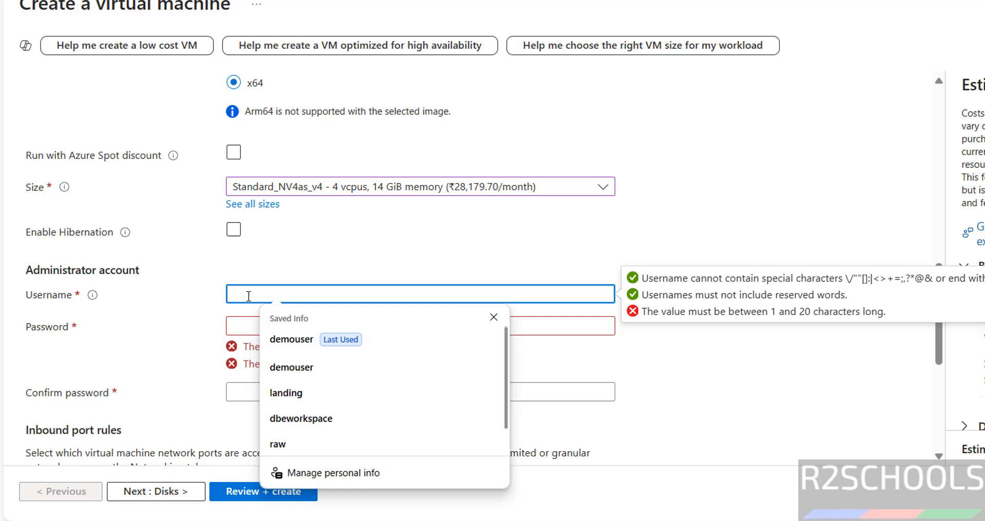
type("ad")
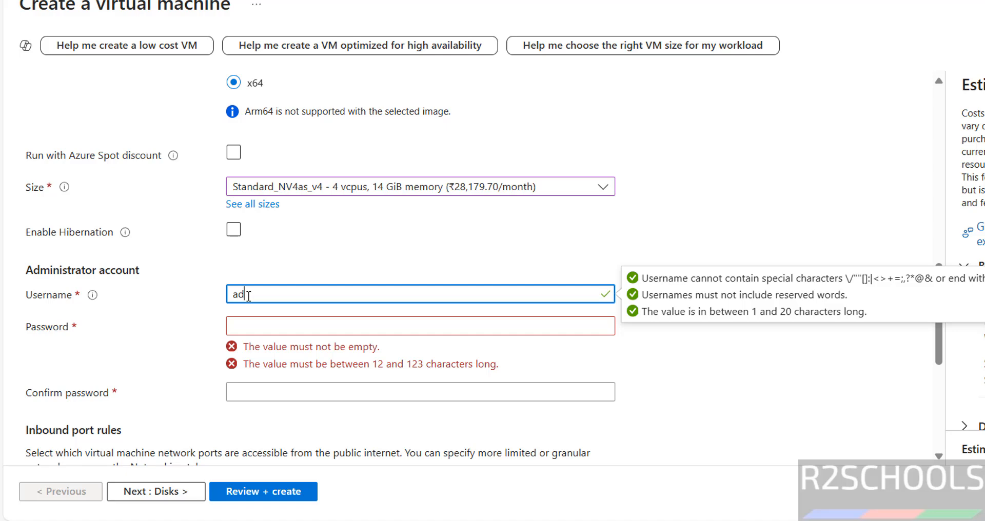
type("ministrator")
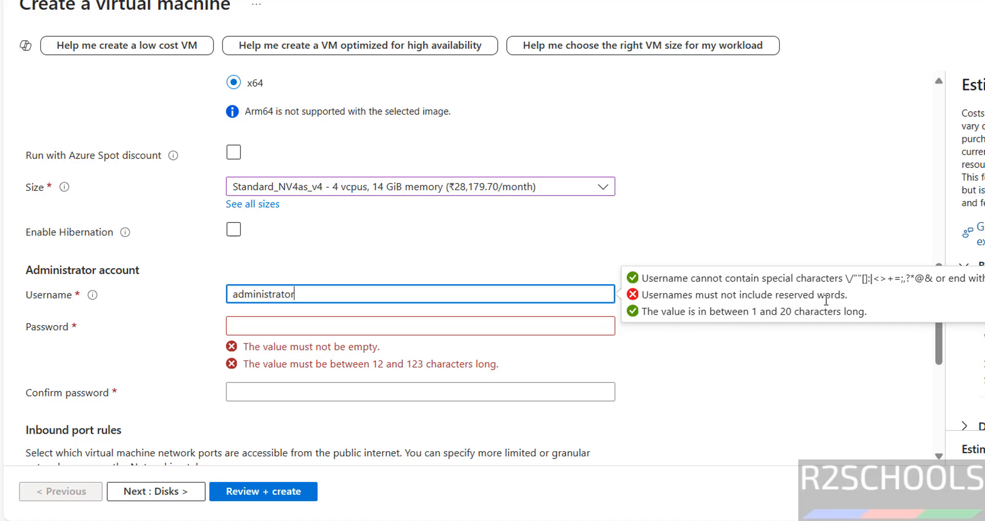
double_click(516, 290)
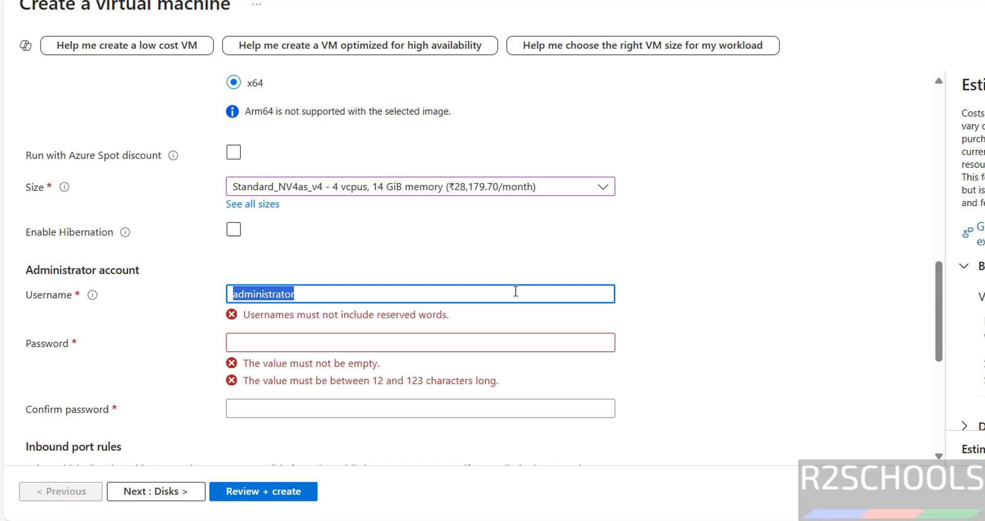
type("demouser")
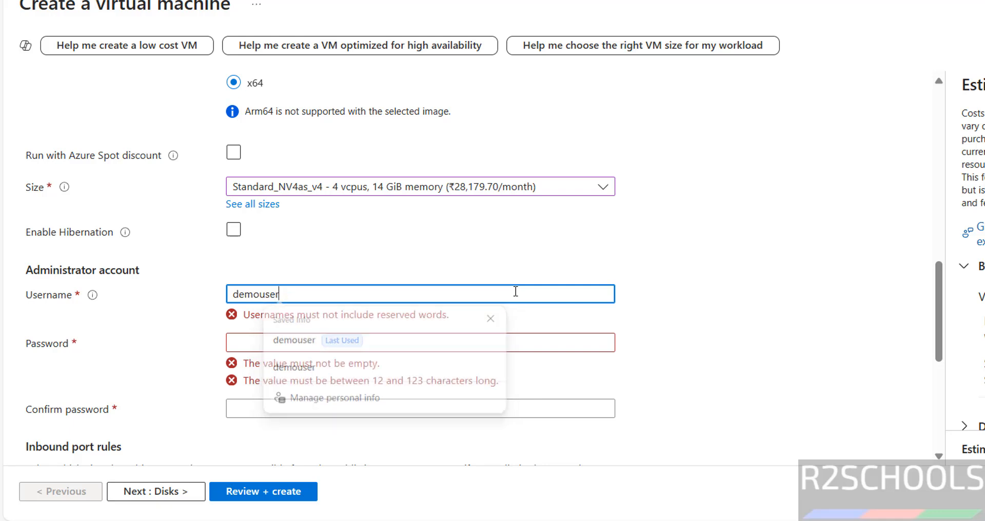
Enter the account password and a matching confirmation
key("Tab")
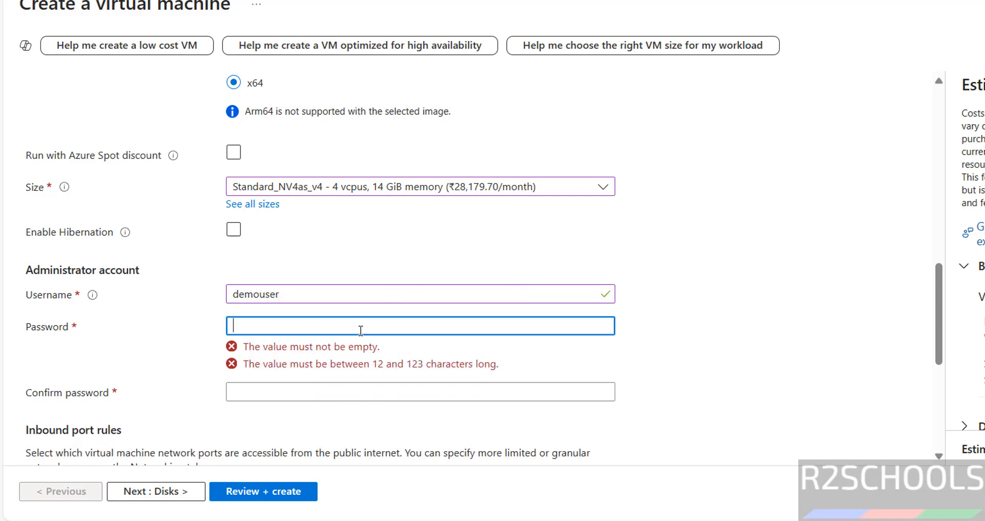
type("D")
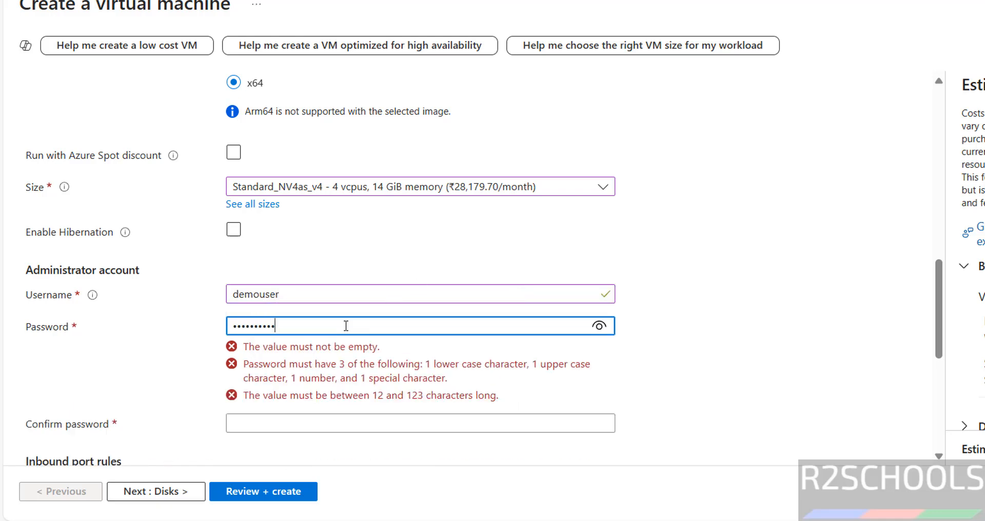
key("Tab")
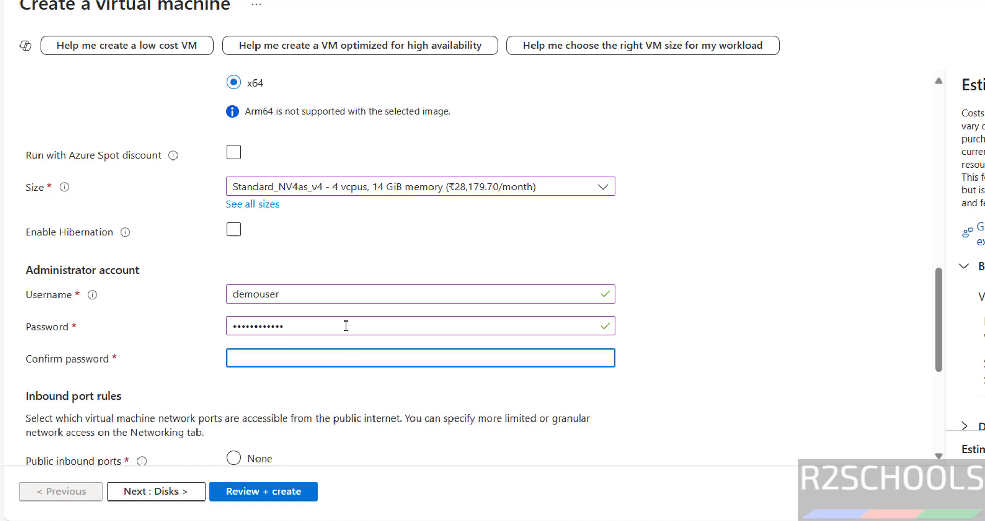
type("D")
key("BackSpace")
type("D")
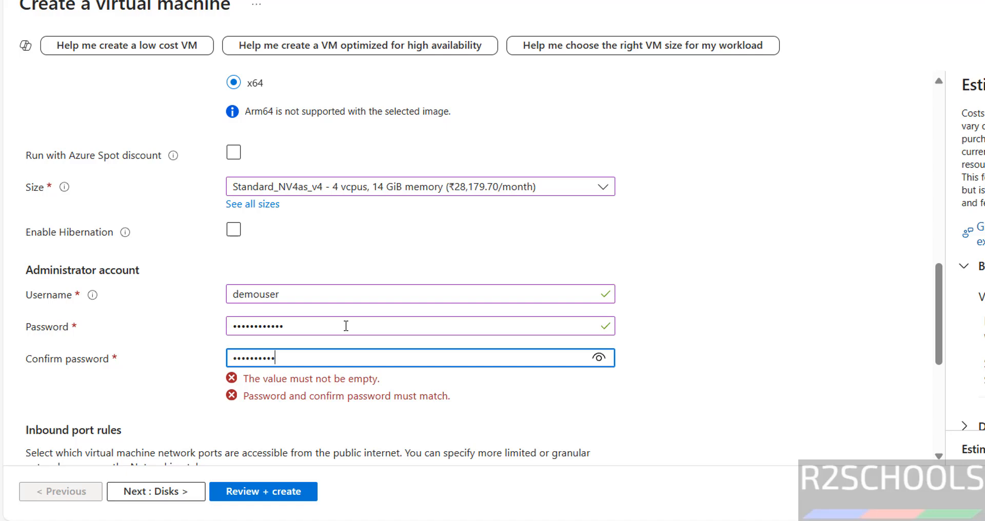
key("Tab")
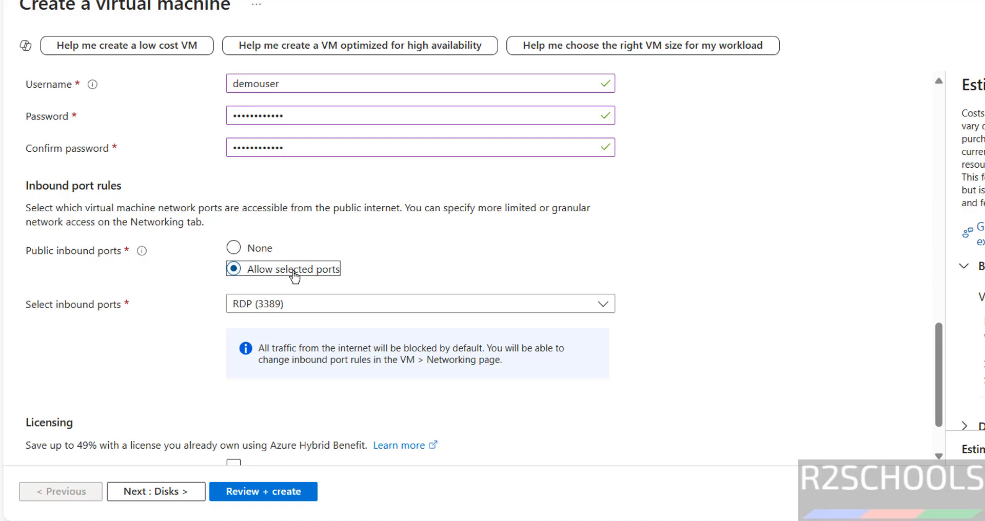
Allow inbound HTTP (80) and HTTPS (443) alongside RDP (3389)
left_click(271, 305)
double_click(270, 304)
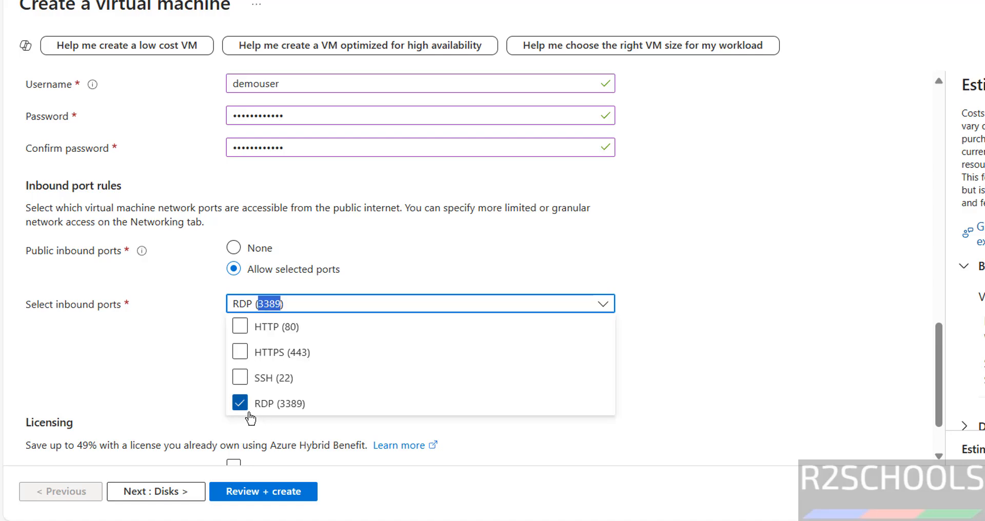
left_click(240, 378)
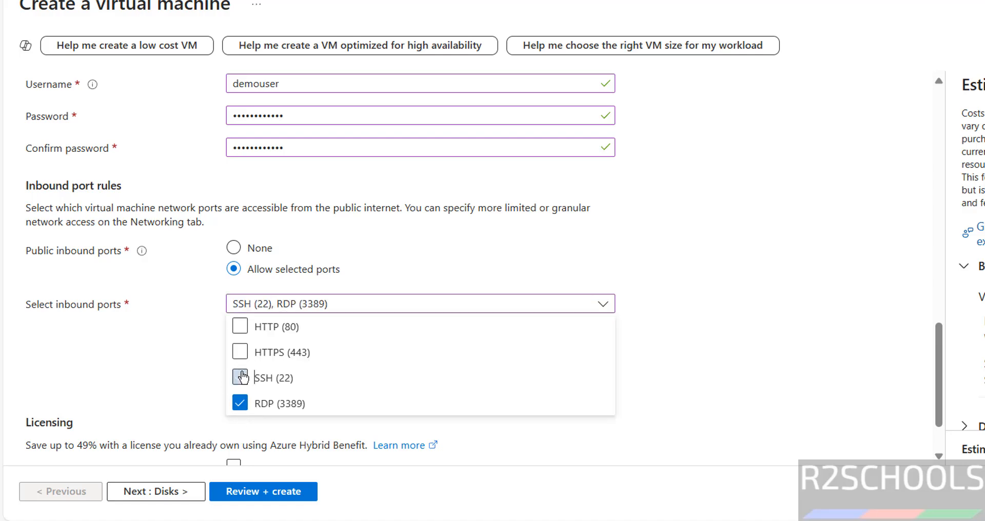
left_click(240, 377)
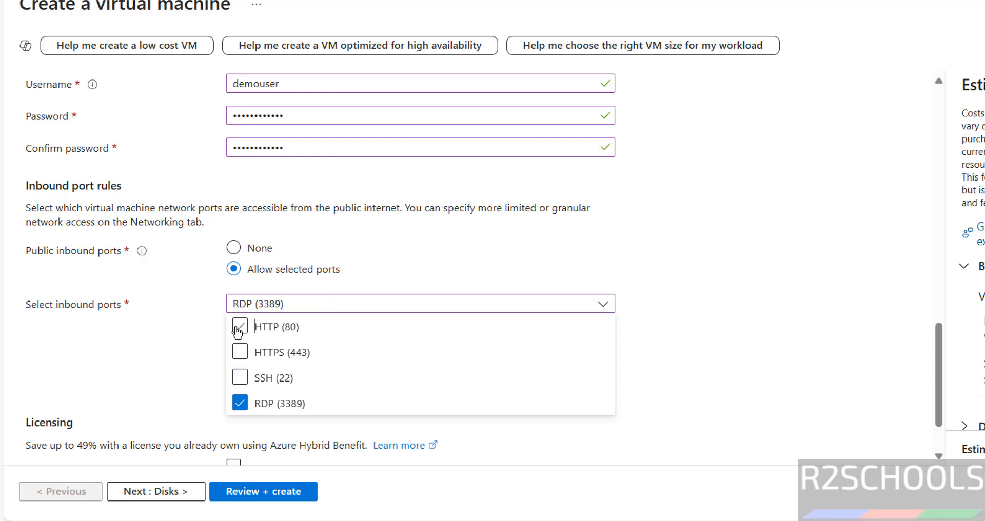
left_click(238, 328)
left_click(239, 352)
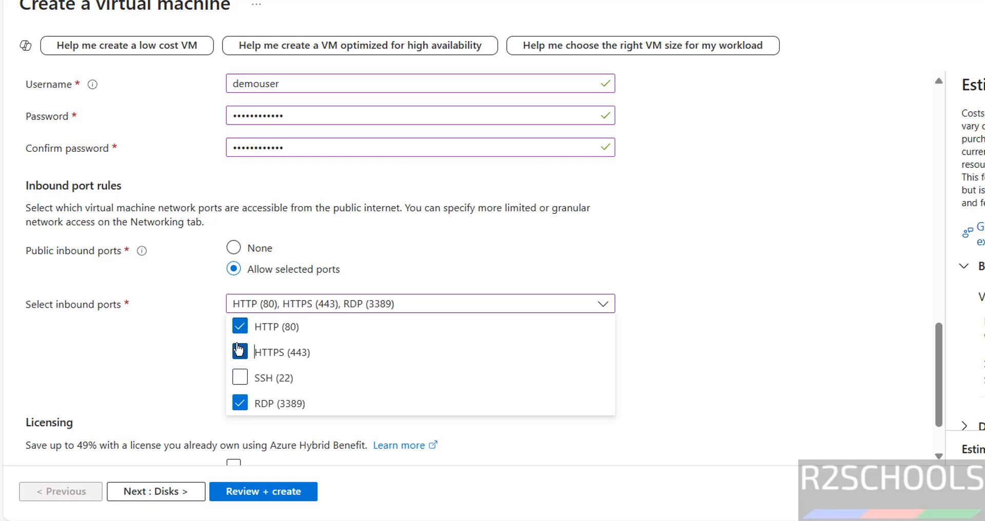
left_click(192, 353)
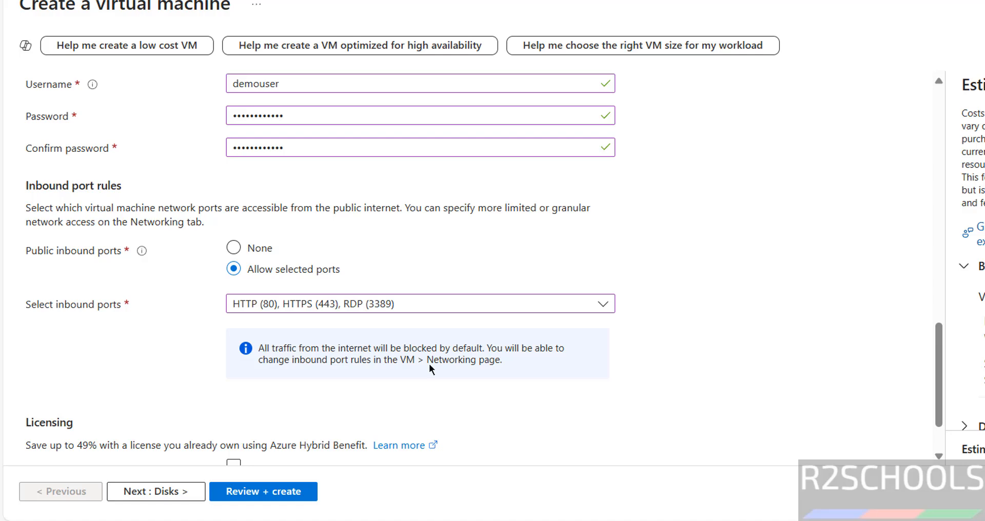
scroll(431, 359, "down", 2)
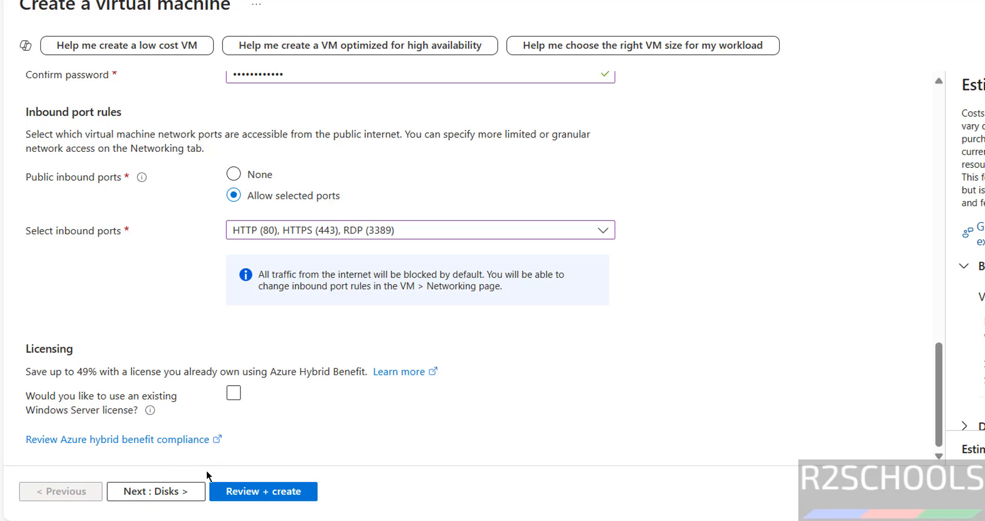
Keep the image-default disk size, switch the OS disk to Standard SSD, and continue to Networking
left_click(158, 494)
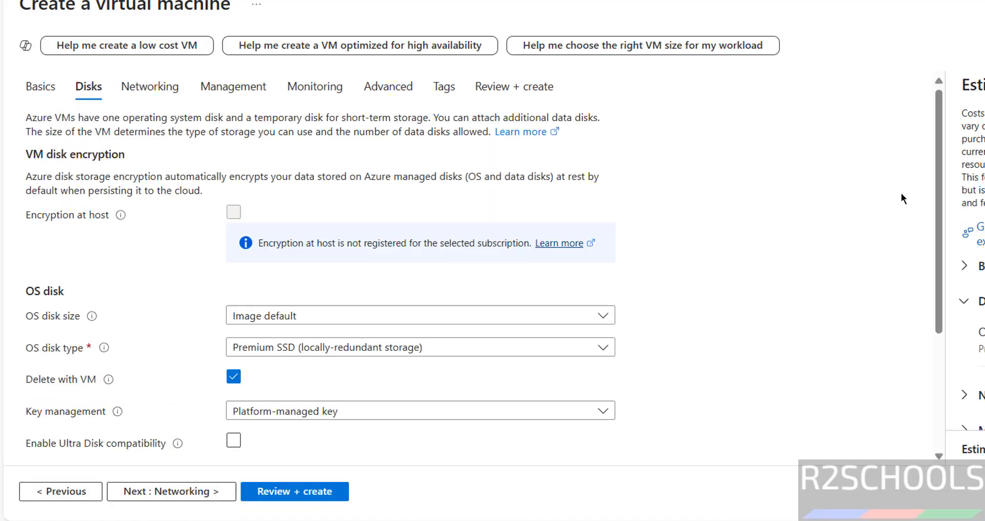
scroll(937, 218, "down", 3)
left_click(315, 180)
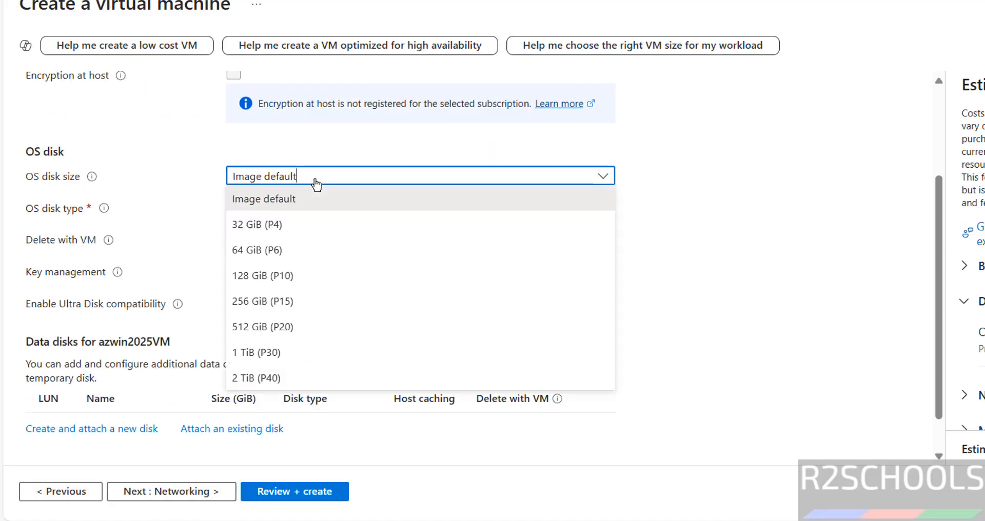
left_click(296, 205)
left_click(296, 207)
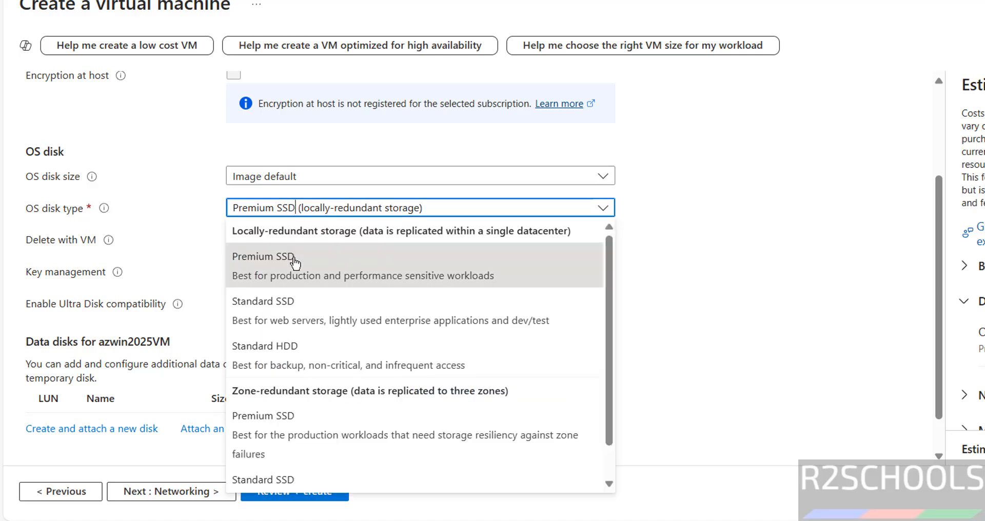
left_click(293, 308)
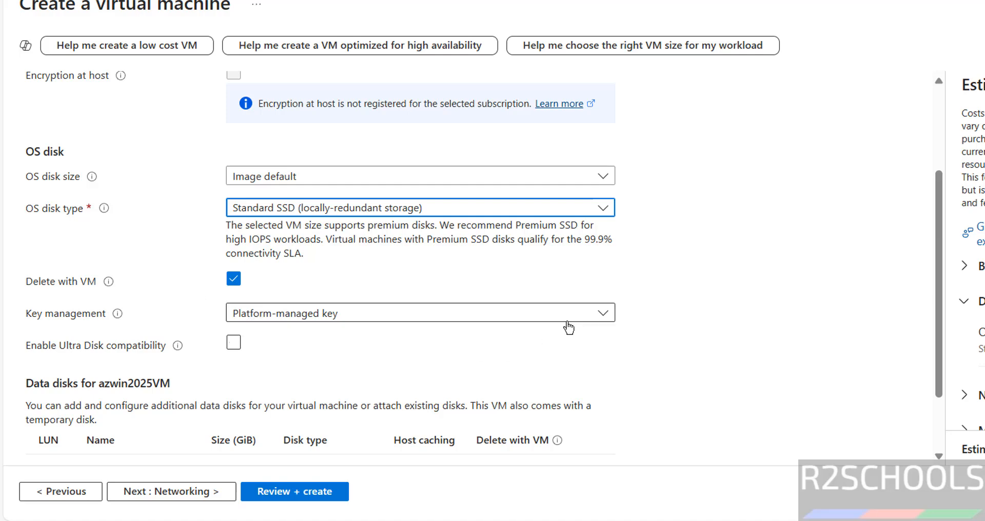
scroll(468, 251, "down", 2)
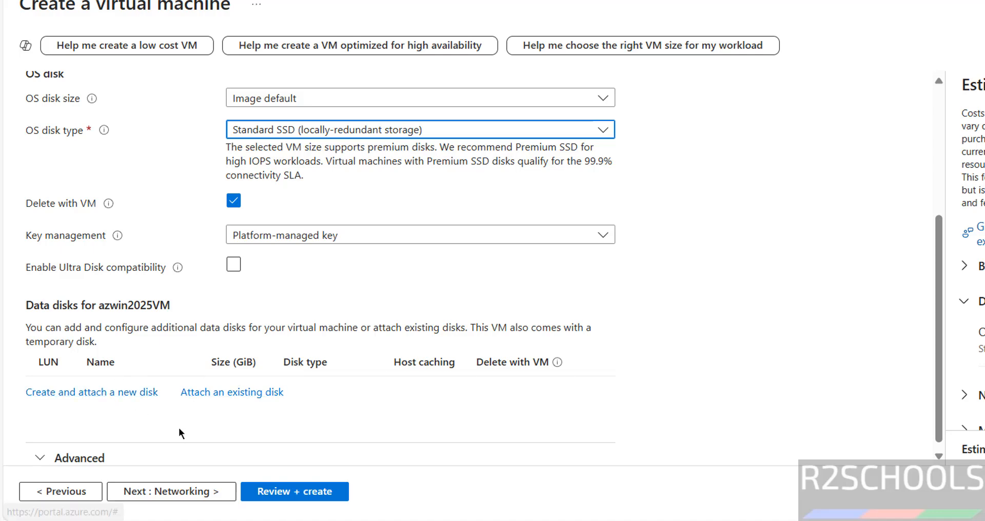
left_click(163, 492)
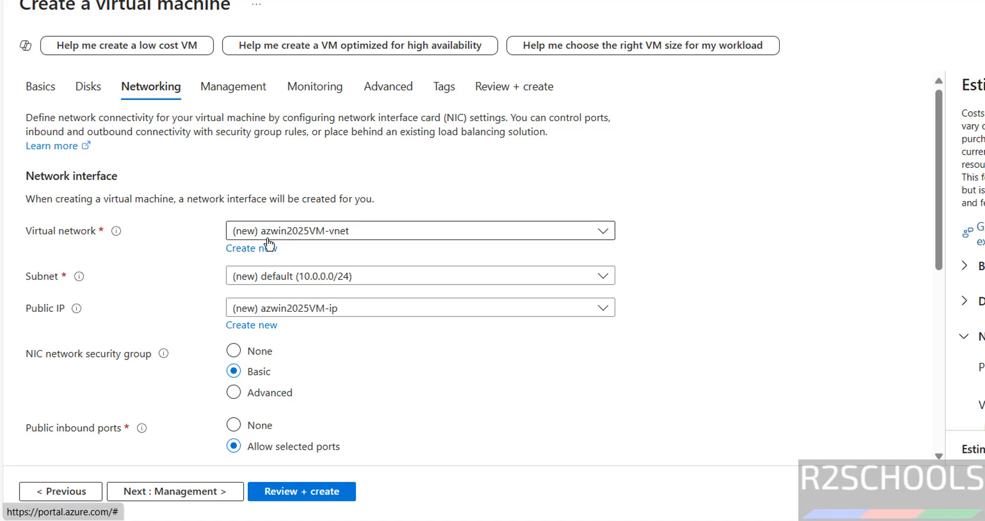
Keep the new virtual network and the new azwin2025 public IP unchanged
left_click(302, 231)
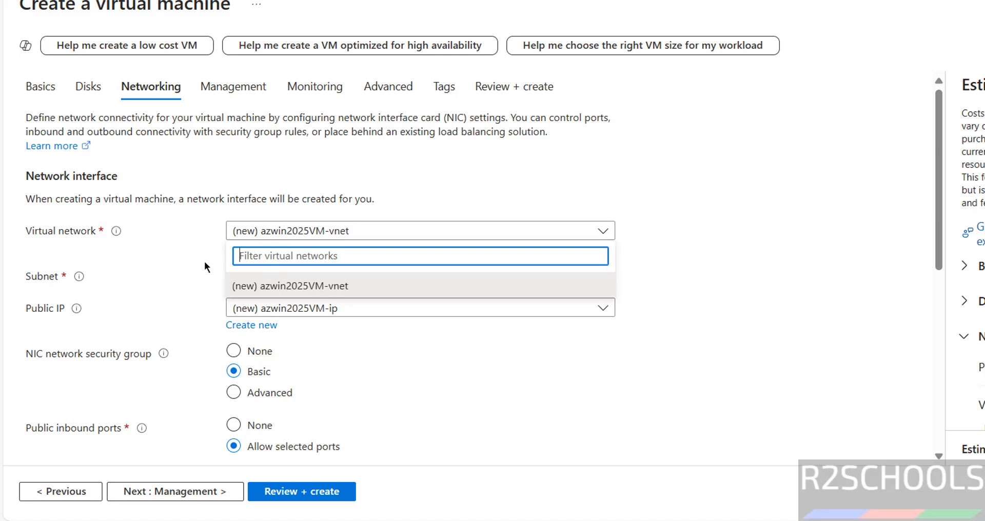
left_click(180, 268)
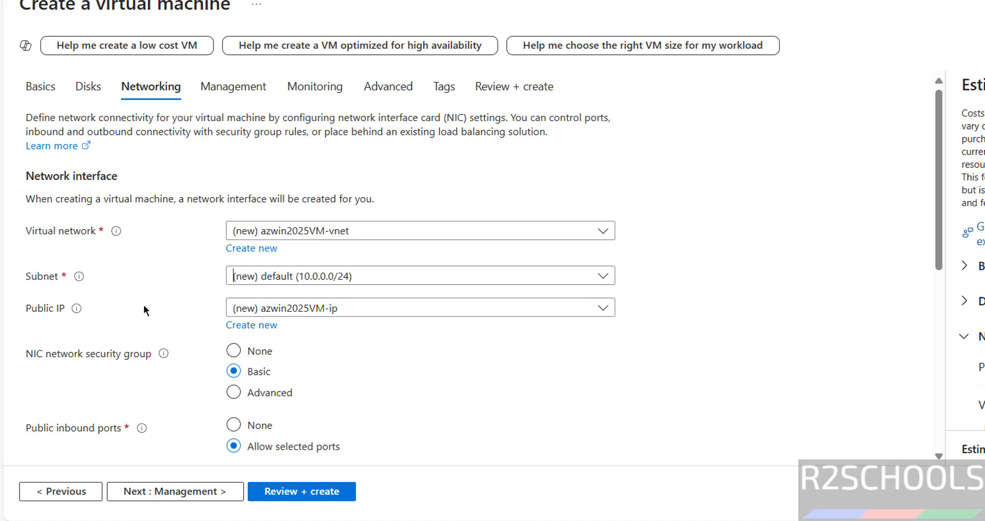
left_click(264, 309)
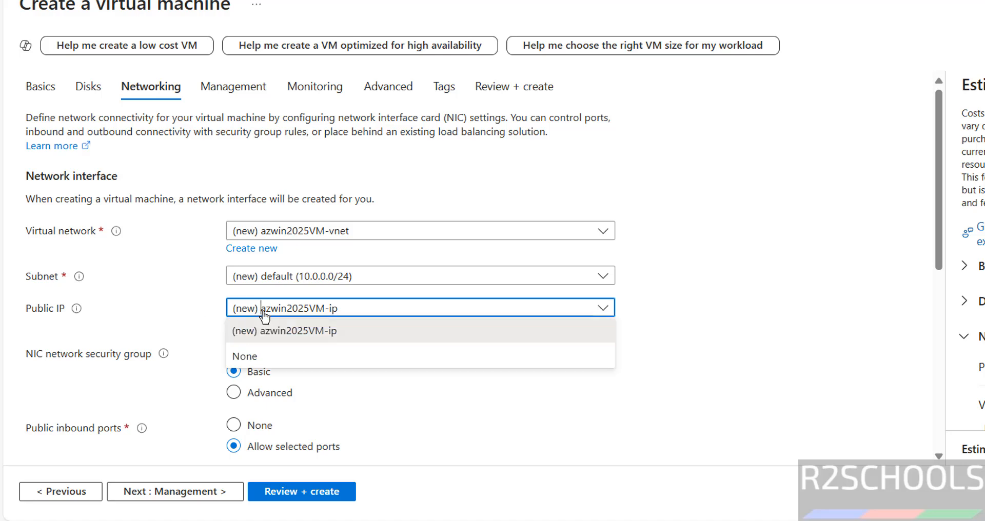
left_click(264, 311)
left_click_drag(262, 311, 310, 312)
left_click(276, 336)
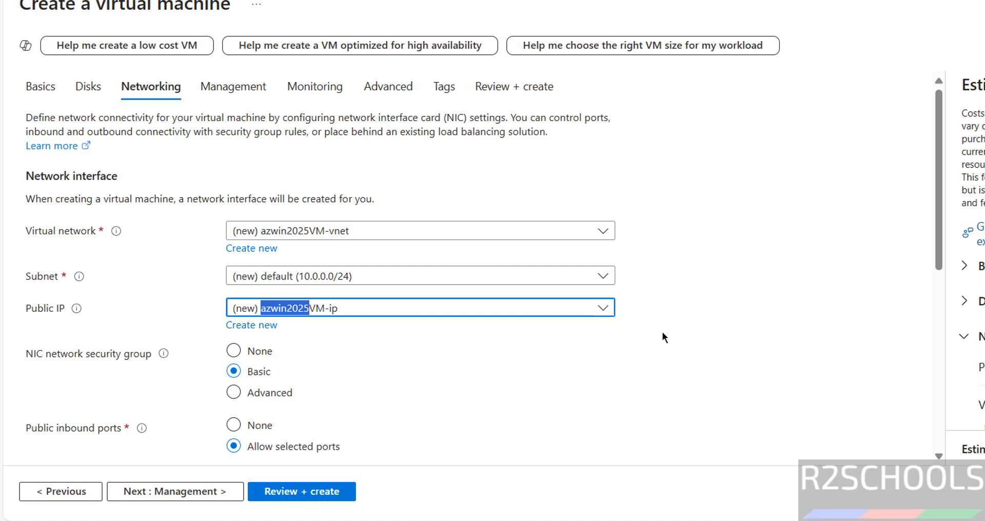
key("Tab")
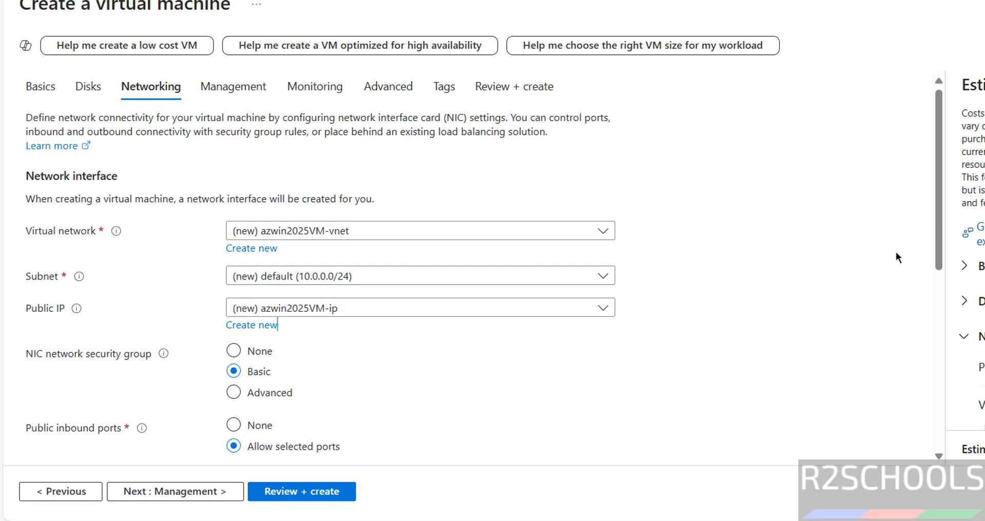
Keep inbound ports 80, 443 and 3389, and delete the public IP and NIC with the VM
scroll(926, 243, "down", 3)
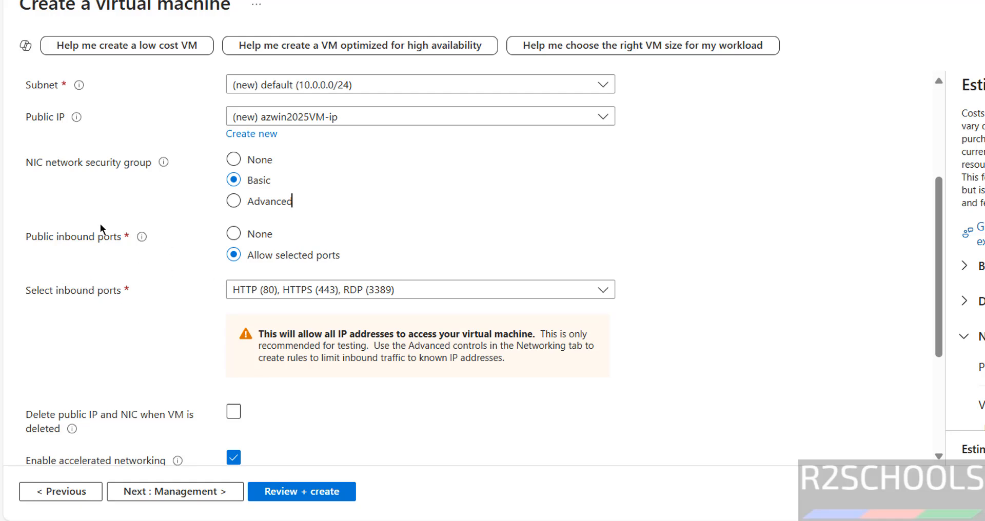
left_click(323, 290)
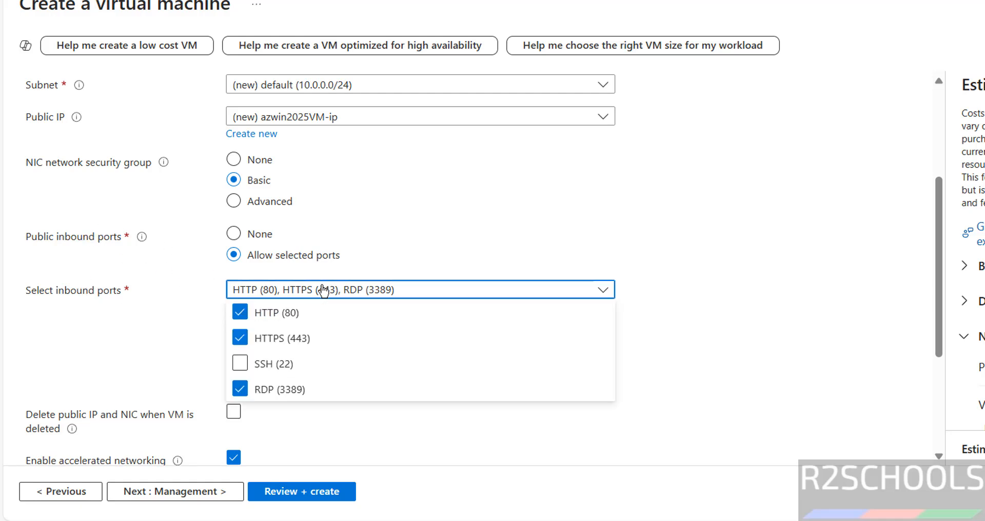
left_click(563, 269)
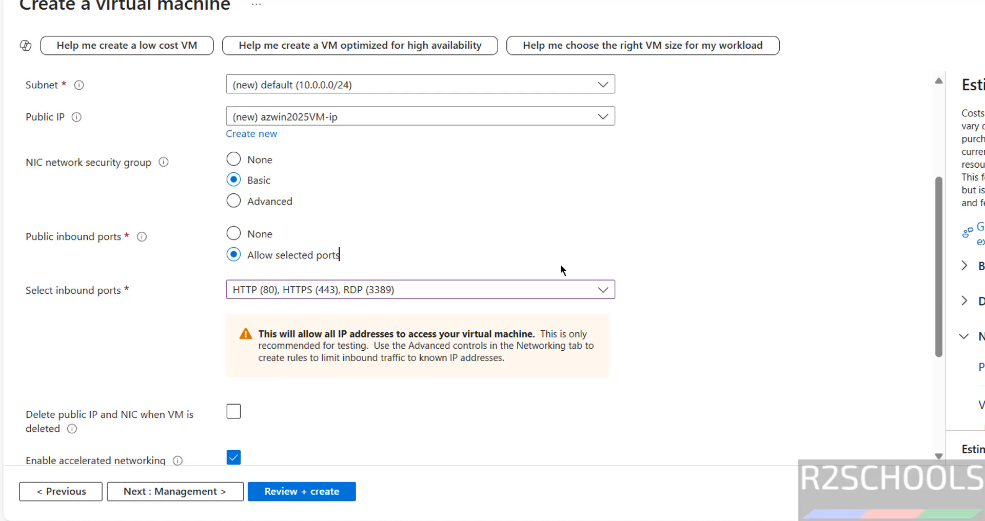
scroll(513, 257, "down", 3)
left_click(375, 226)
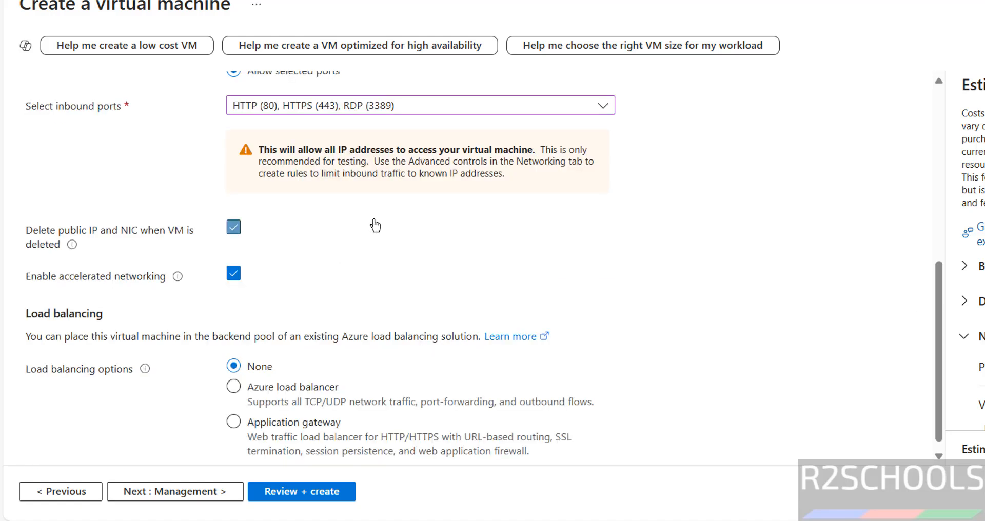
left_click(264, 227)
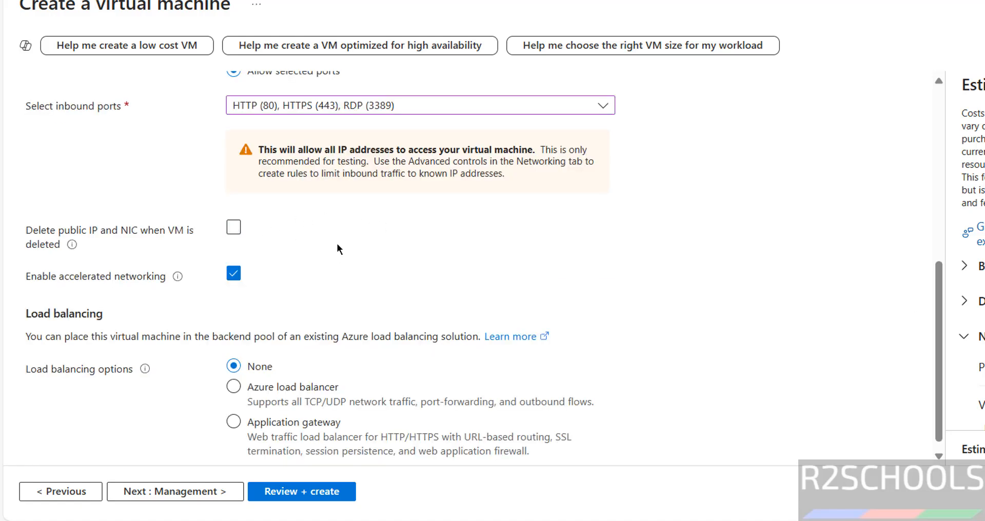
left_click(234, 228)
left_click(178, 493)
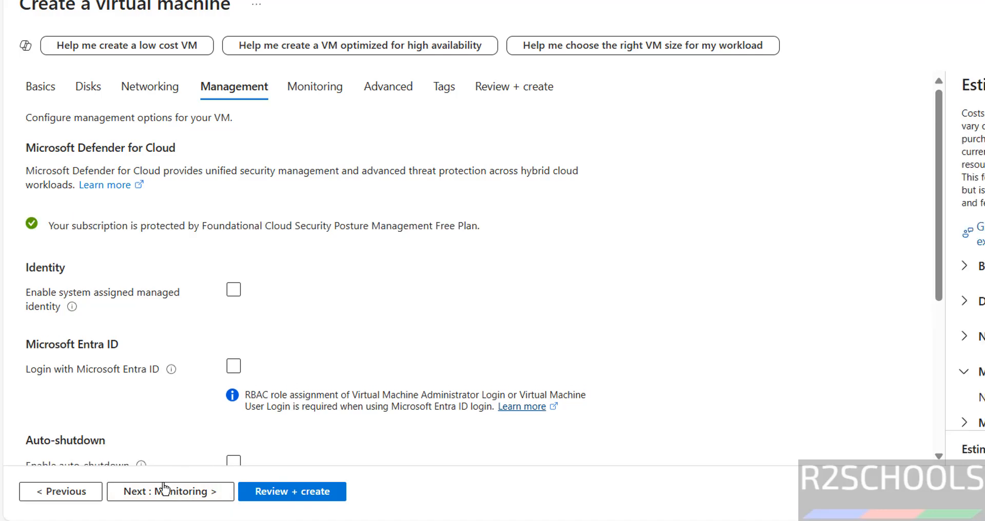
Leave Monitoring, Advanced and Tags at their defaults and proceed to Review + create validation
left_click(161, 492)
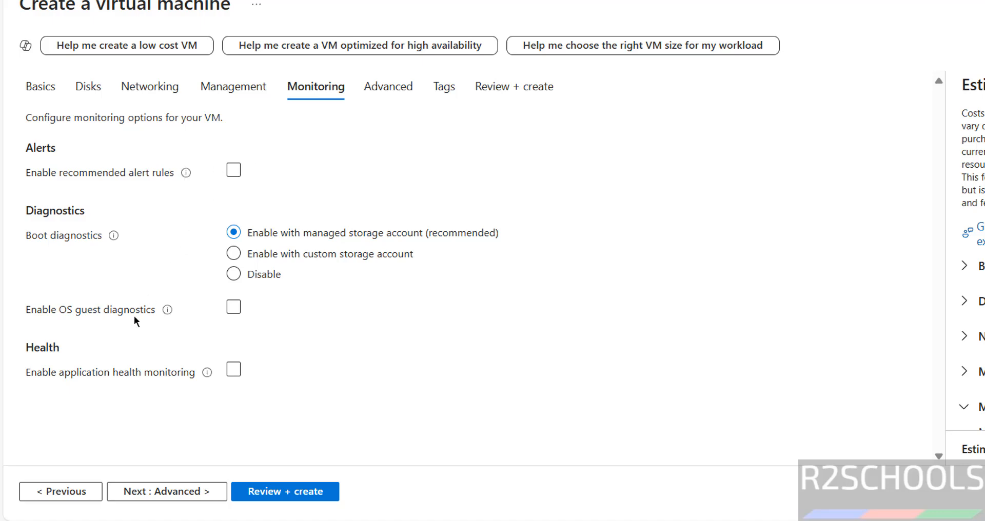
left_click(139, 492)
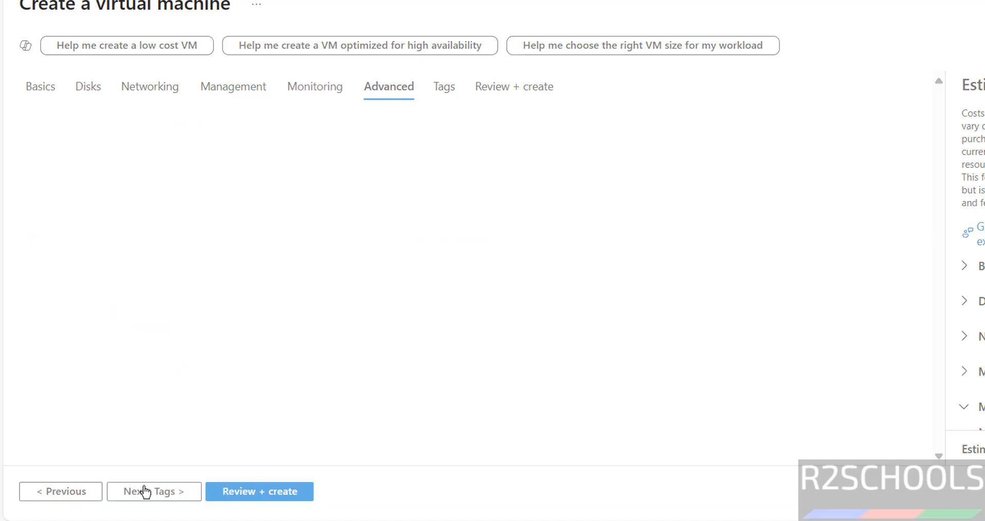
left_click(268, 431)
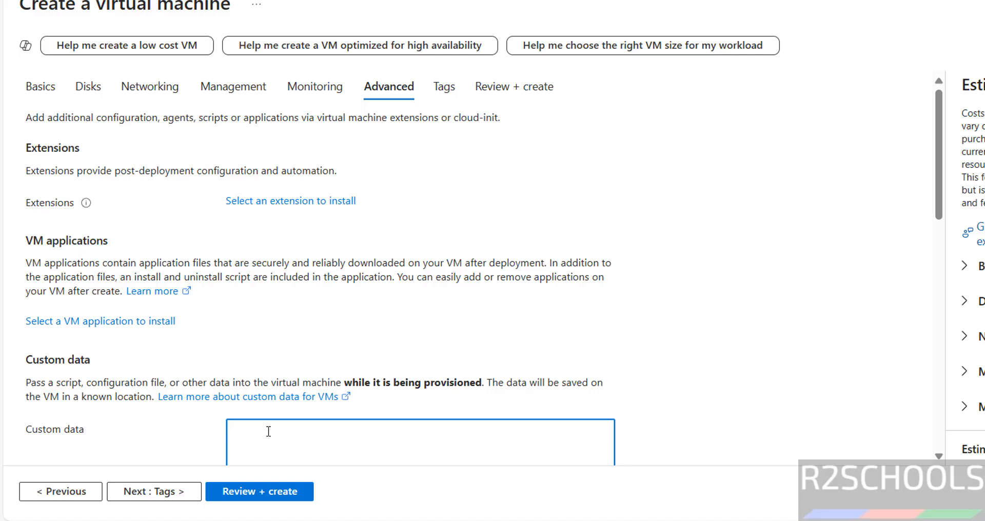
left_click(170, 491)
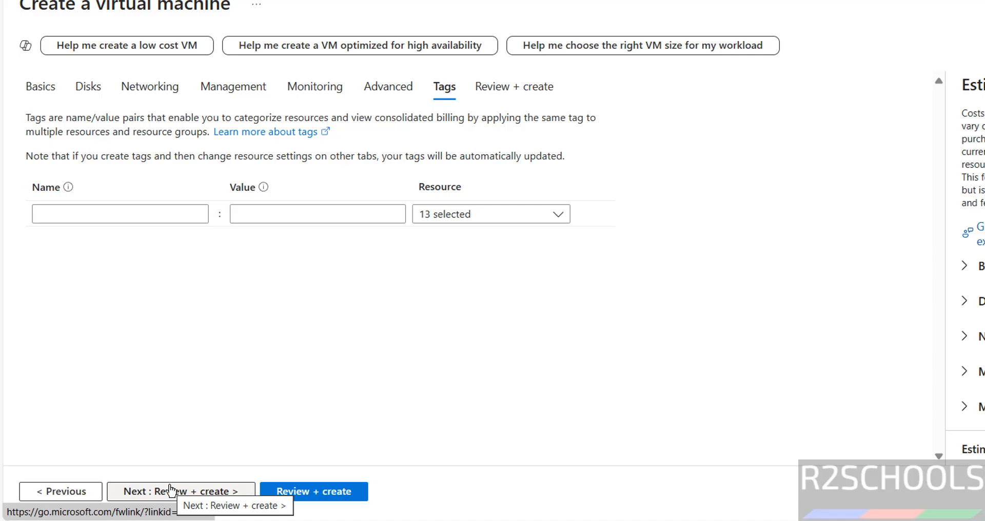
left_click(170, 491)
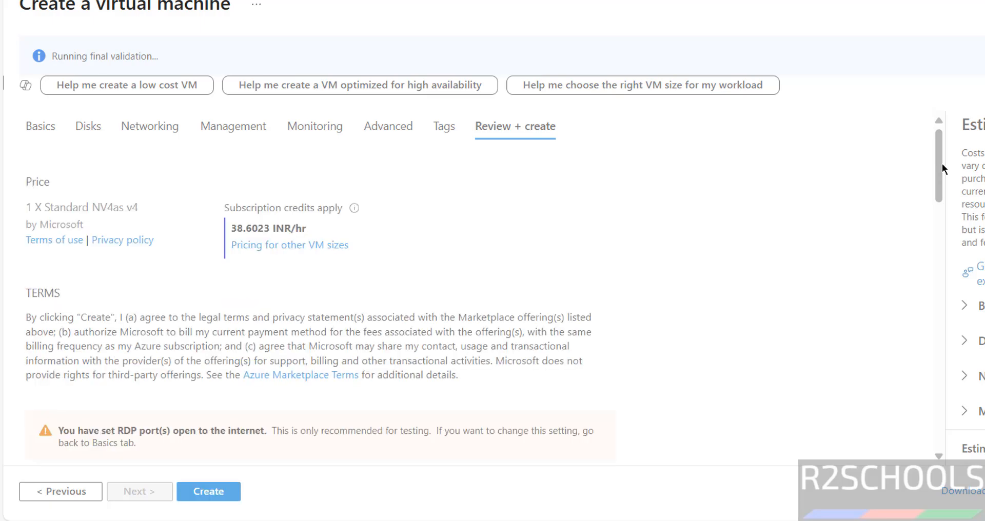
Once validation passes, create azwin2025VM to start its deployment
left_click_drag(941, 163, 900, 103)
left_click(867, 164)
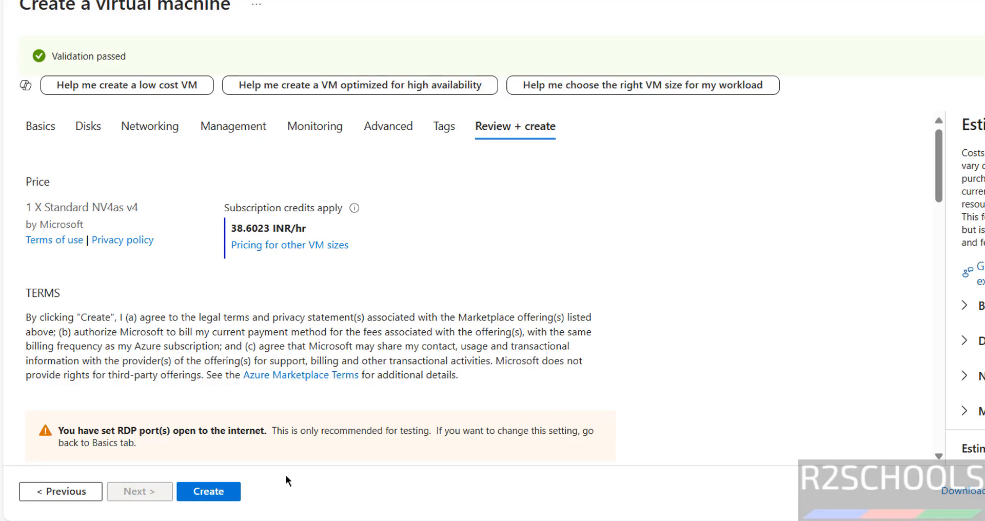
left_click(202, 491)
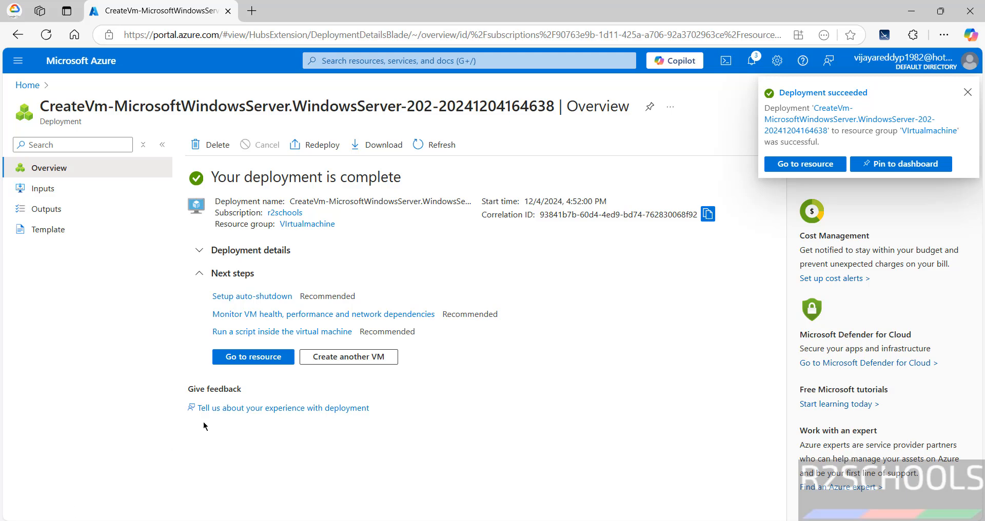
Open the newly deployed azwin2025VM resource, then return to the portal Home page
left_click(248, 356)
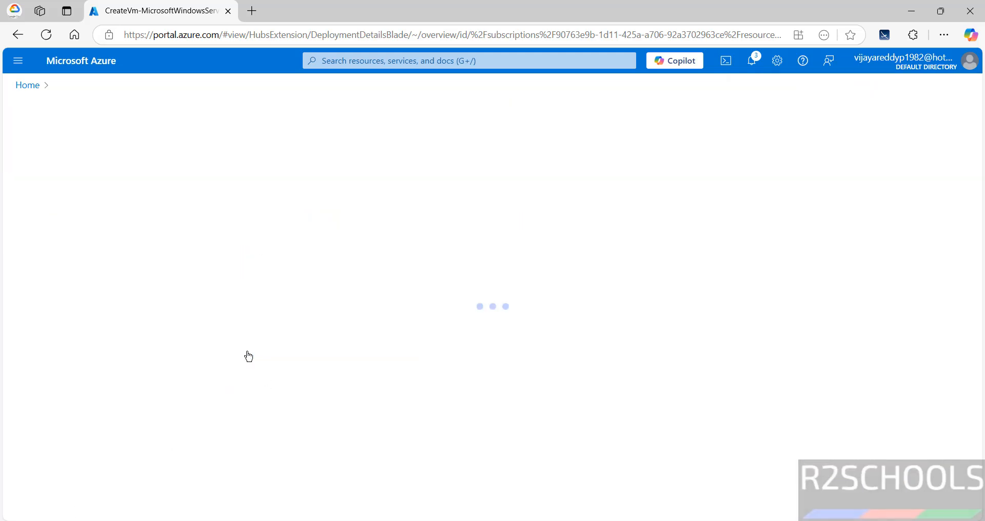
left_click(28, 85)
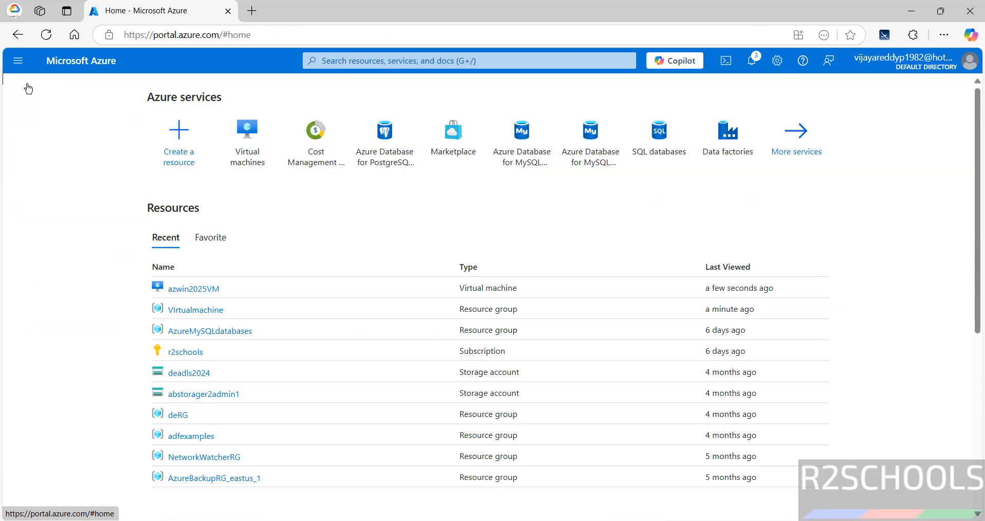
Open azwin2025VM from Virtual machines and check its Overview shows Windows Server 2025 Datacenter
left_click(249, 149)
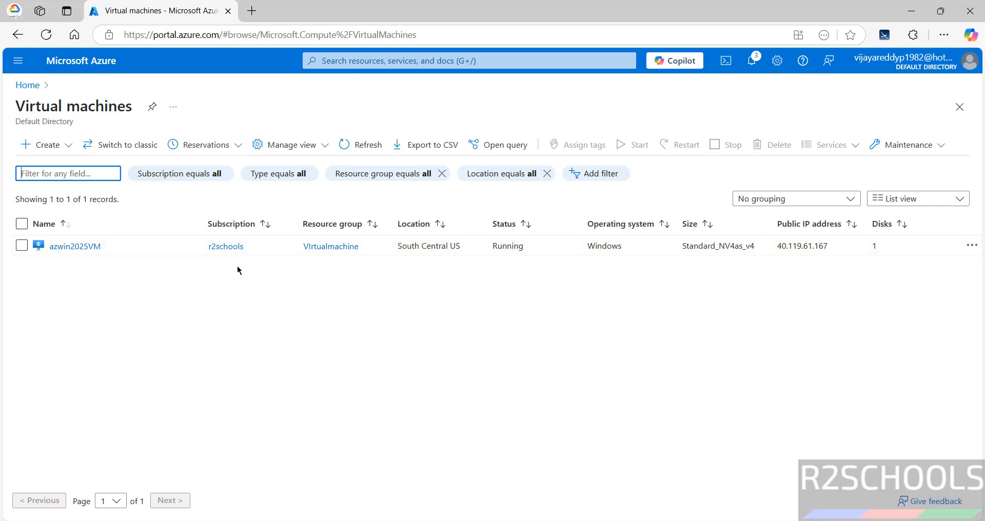
left_click(77, 246)
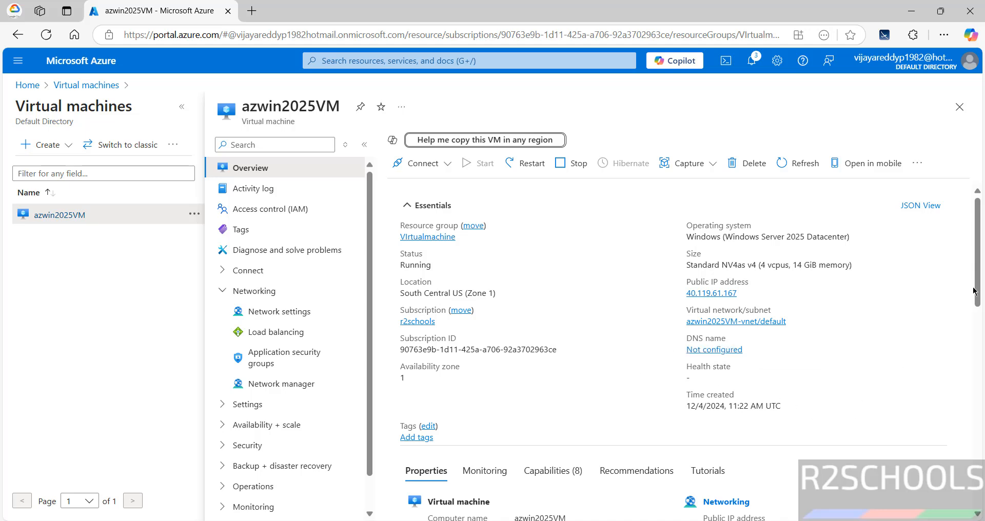
scroll(973, 291, "down", 5)
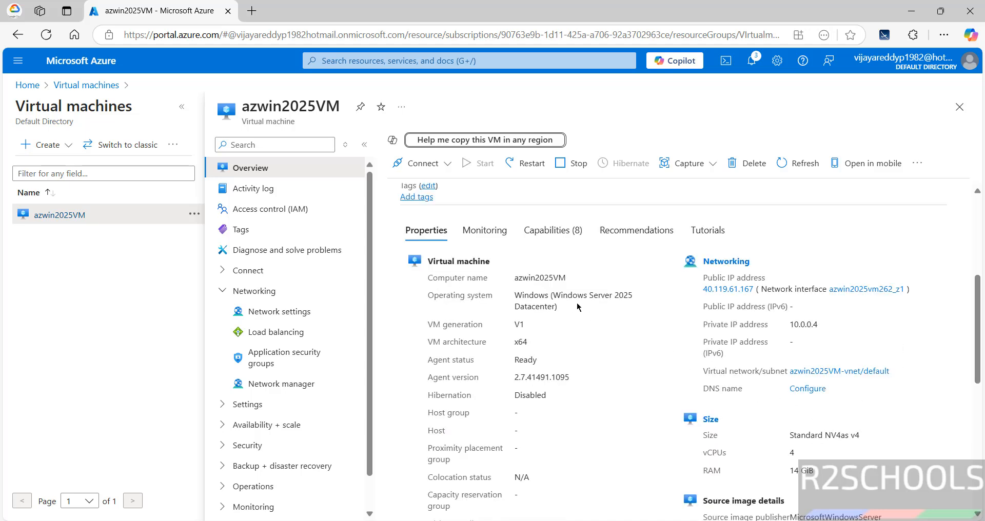
scroll(844, 456, "up", 5)
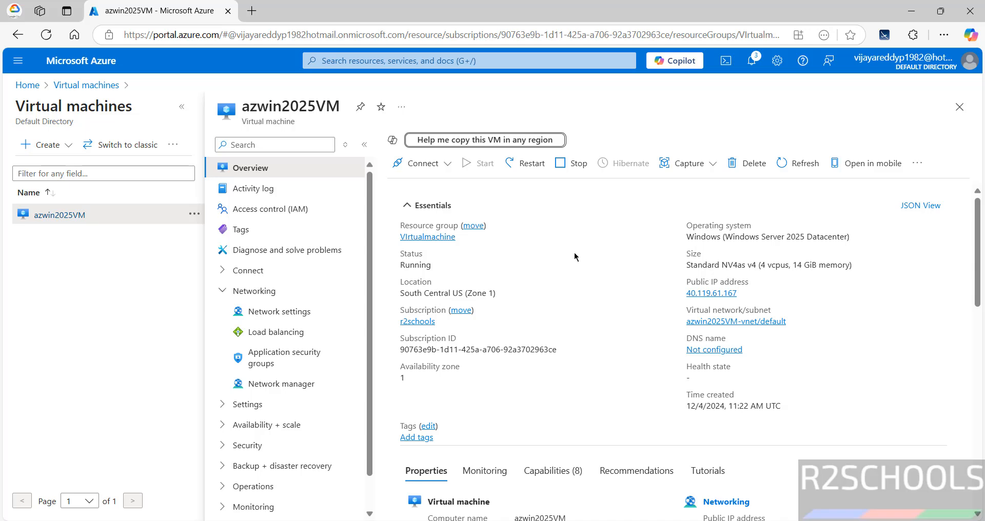
Download the azwin2025VM.rdp connection file from the VM's Connect options and open it
left_click(434, 167)
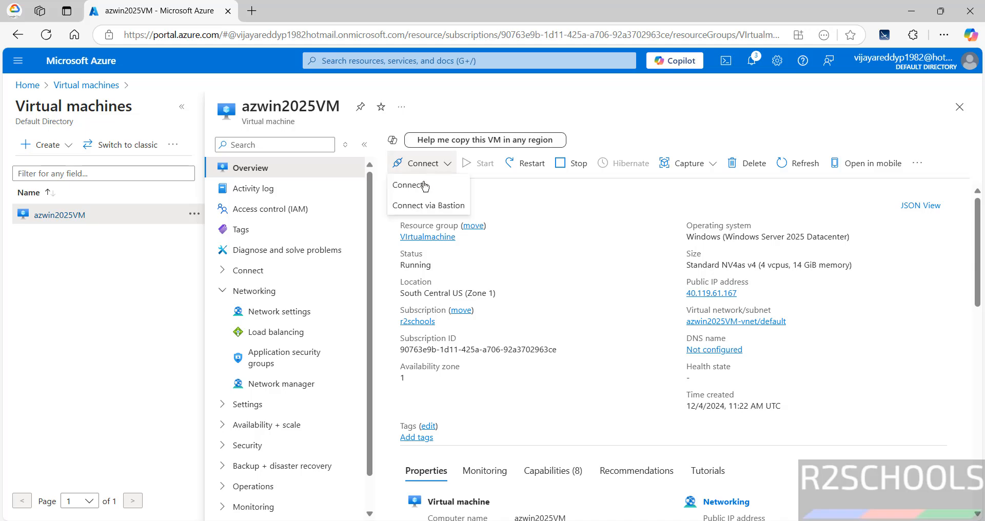
left_click(425, 186)
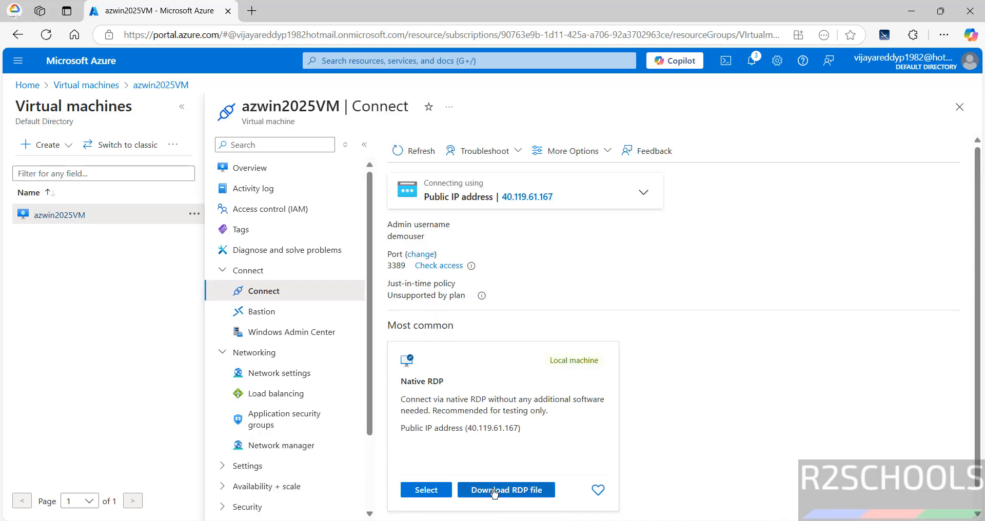
left_click(494, 490)
left_click(728, 119)
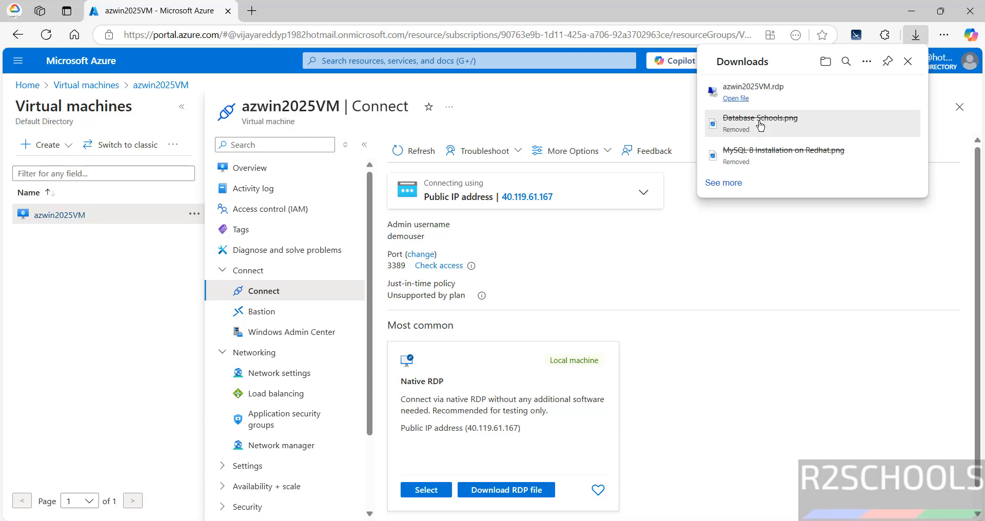
left_click(736, 98)
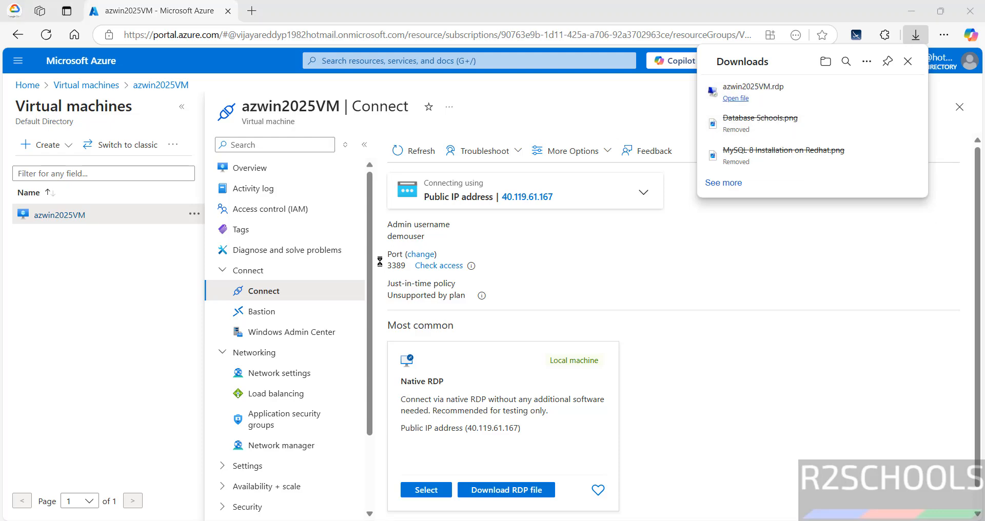
Start the remote desktop connection and submit the account password
left_click(577, 338)
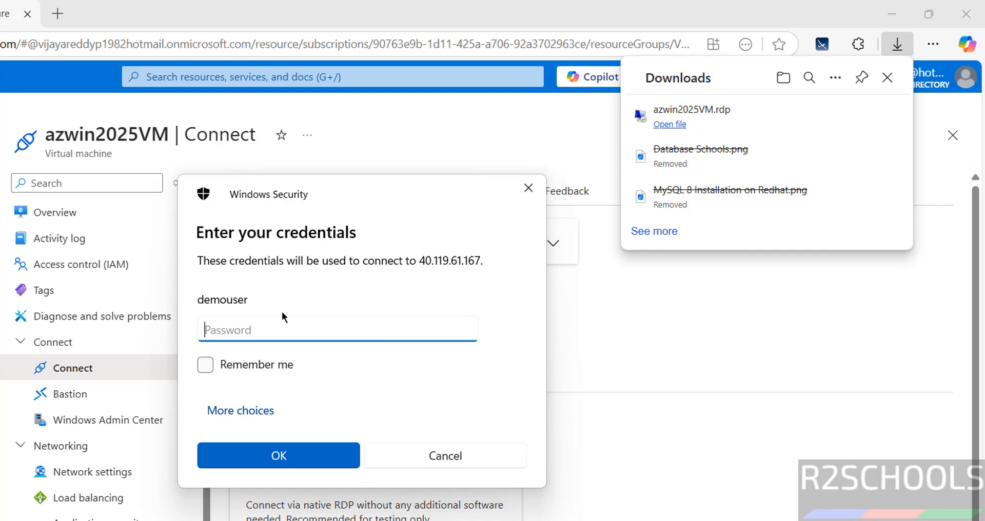
type("*******")
left_click(282, 450)
Accept the certificate warning, dismiss the Windows Admin Center pop-up and minimize Server Manager
left_click(417, 468)
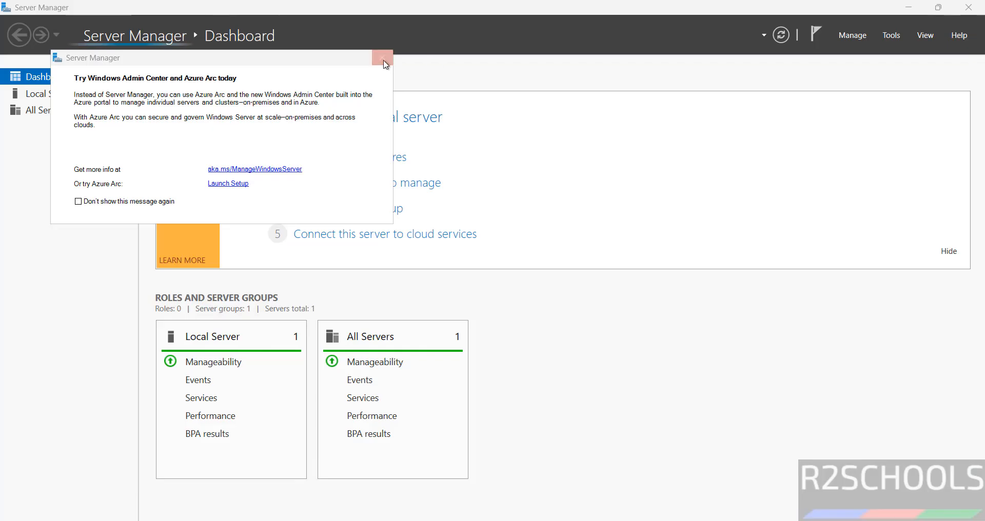
left_click(384, 58)
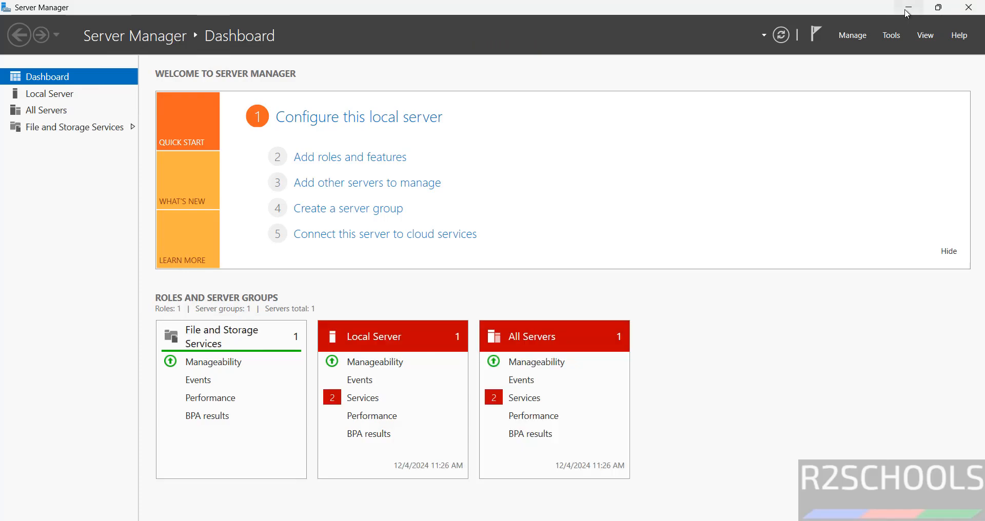
left_click(907, 8)
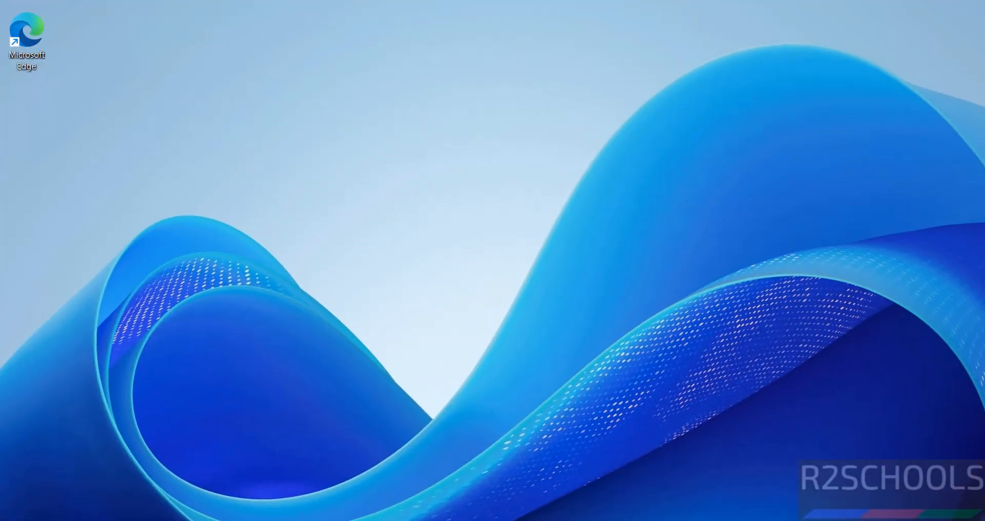
Run winver to show the About Windows version information
key("super+r")
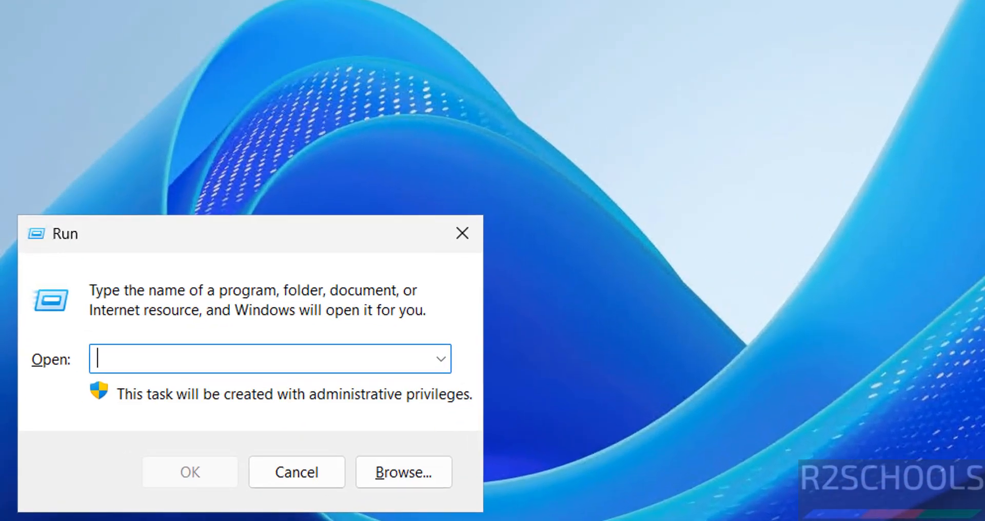
type("winver")
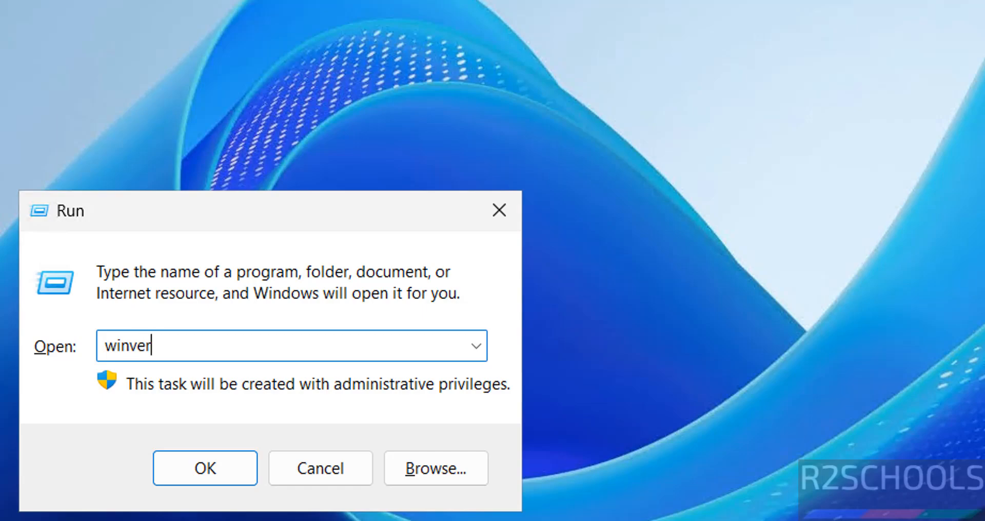
key("Return")
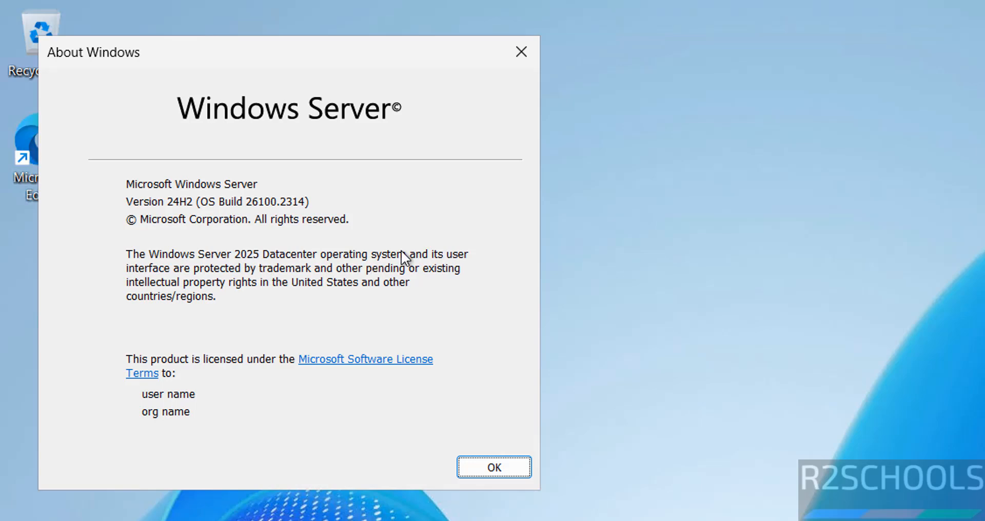
Check This PC's system properties for Windows Server 2025 Datacenter, then close Settings and Explorer
left_click(492, 468)
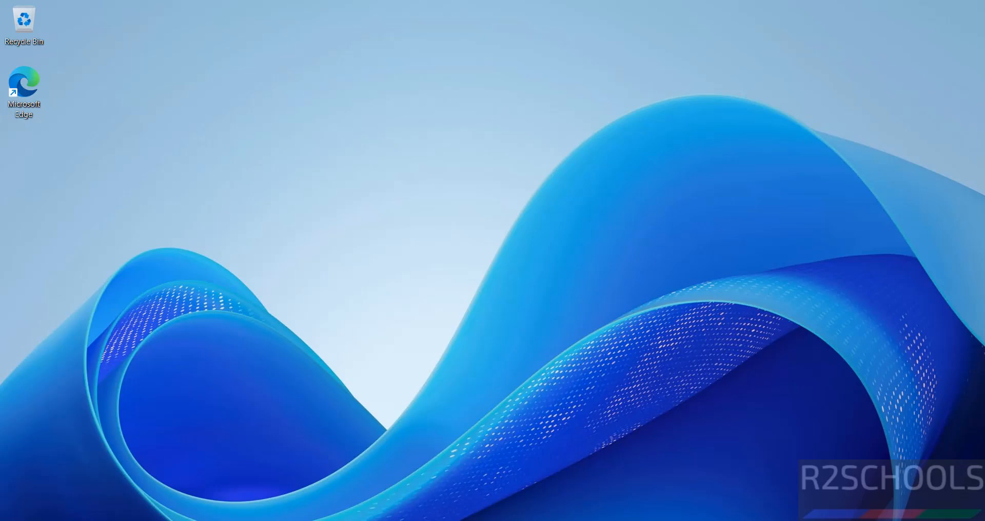
key("super+e")
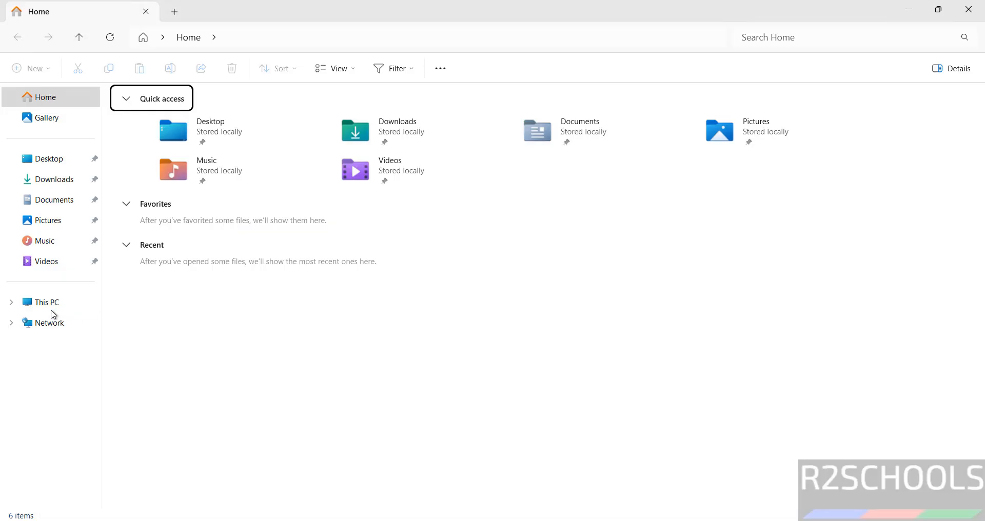
right_click(47, 307)
left_click(83, 270)
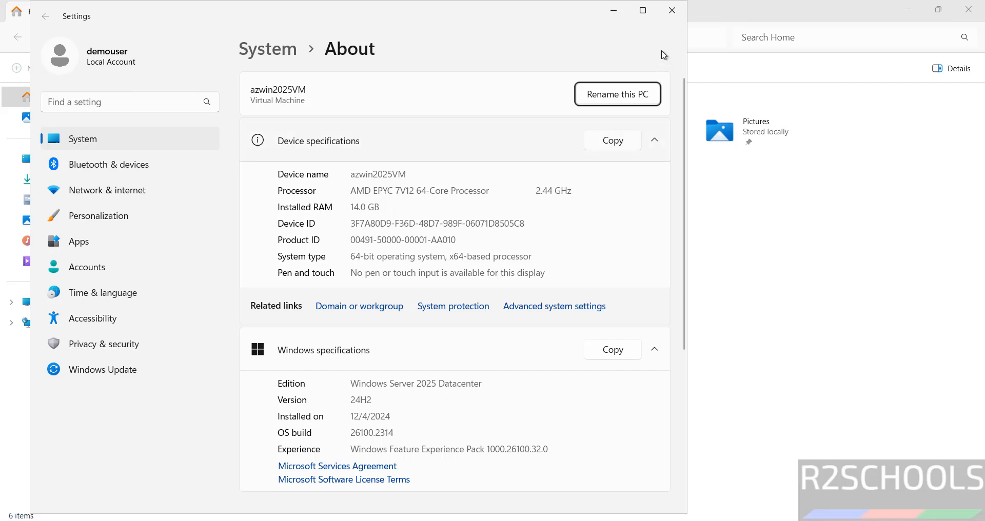
left_click(672, 10)
left_click(971, 10)
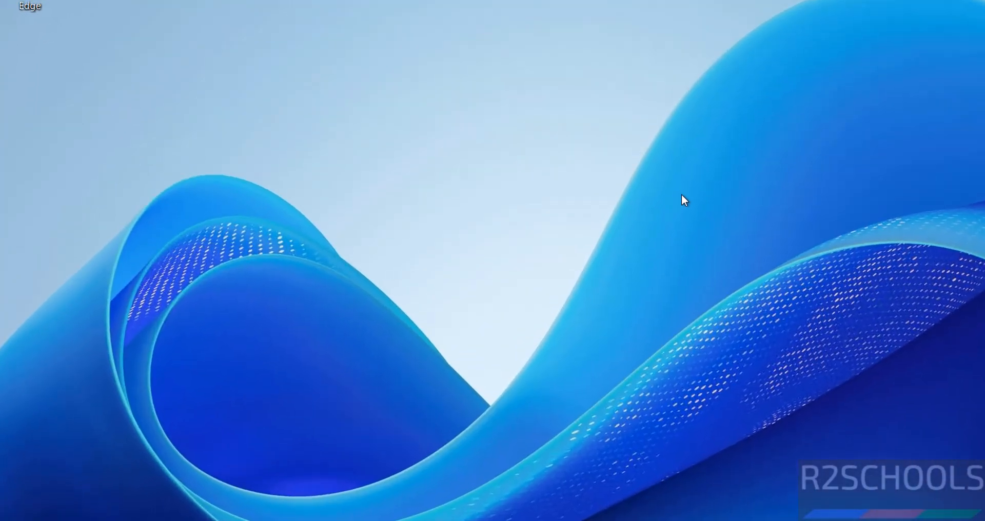
Run logoff to sign out of the remote session
key("super+r")
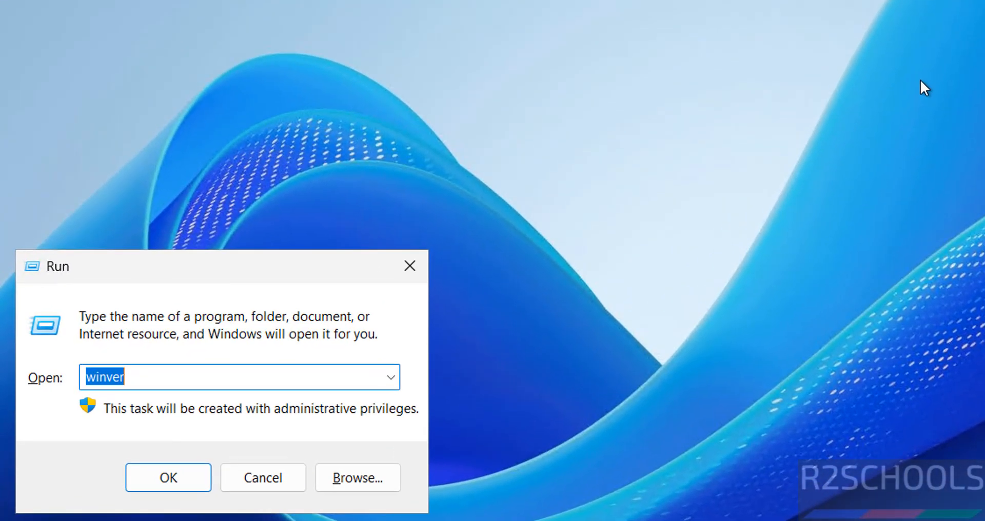
type("logoff")
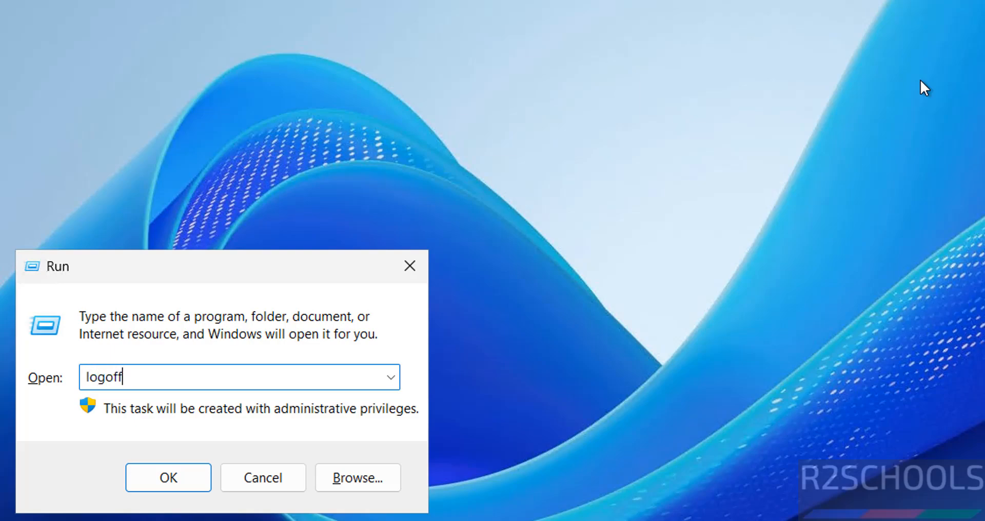
key("Return")
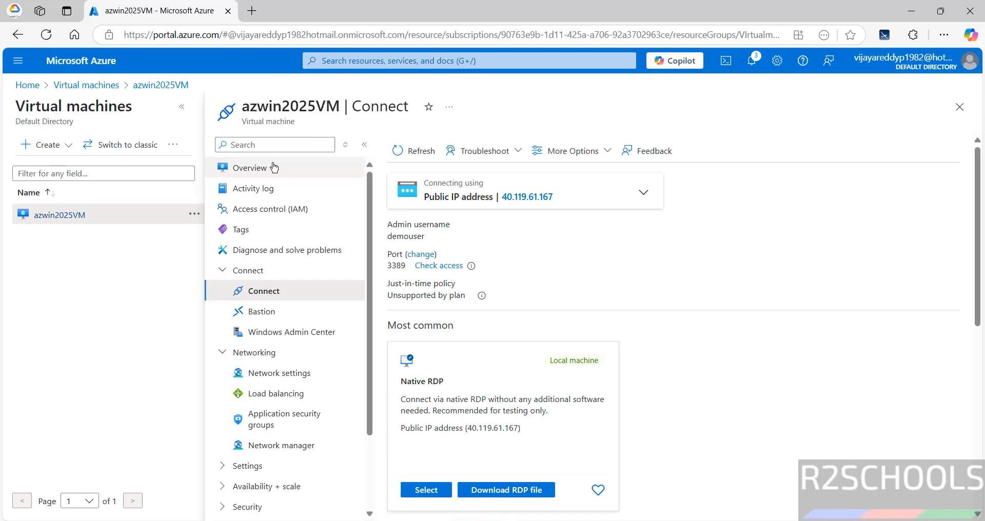
Copy the VM's public IP from Overview and launch the mstsc Remote Desktop client
left_click(272, 168)
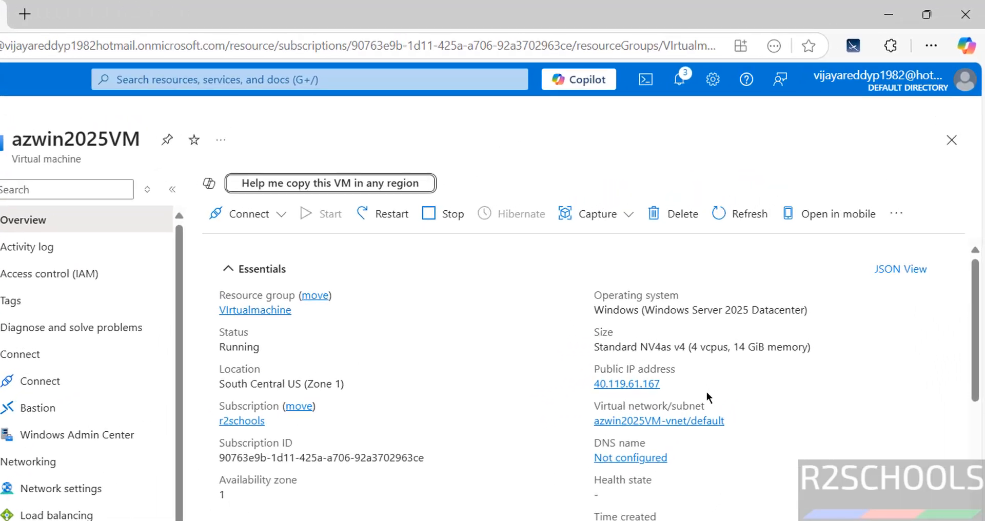
left_click(661, 395)
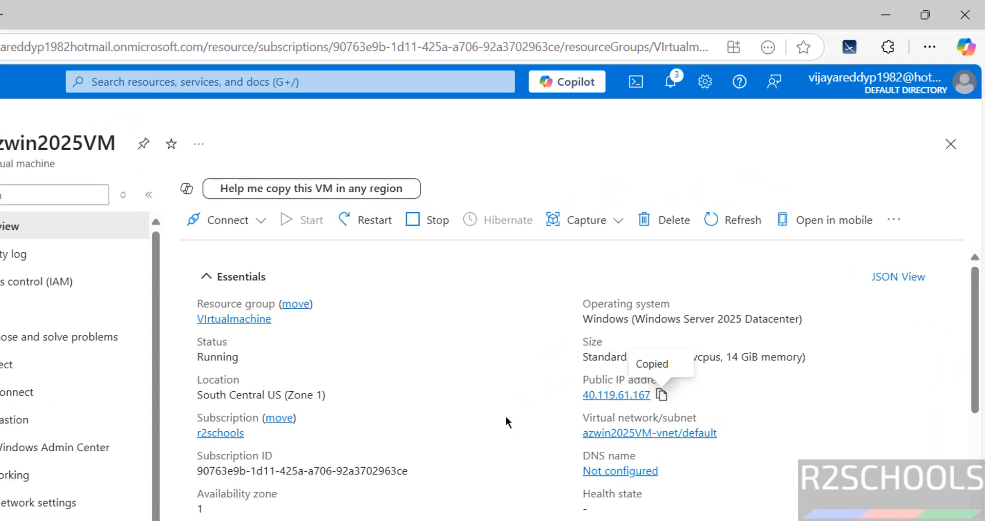
key("super+r")
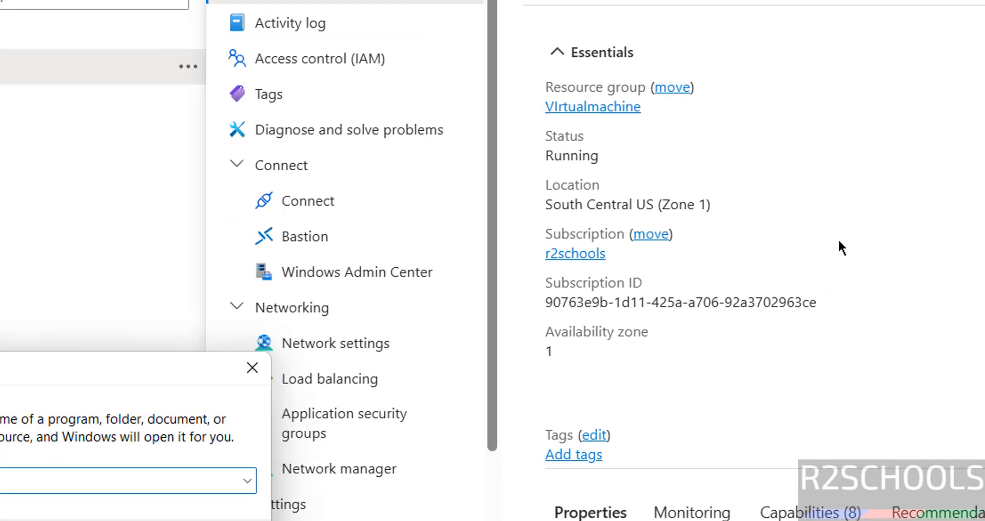
type("mstsc")
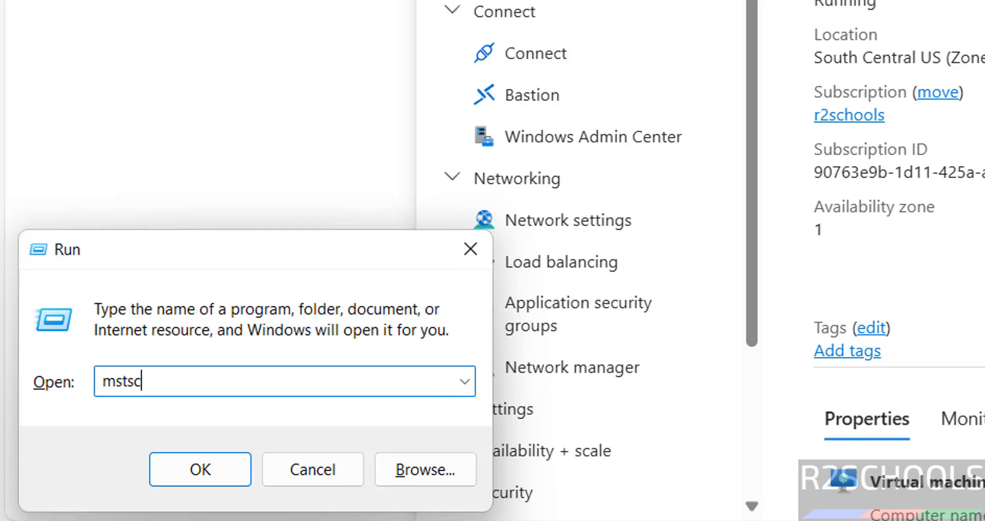
key("Return")
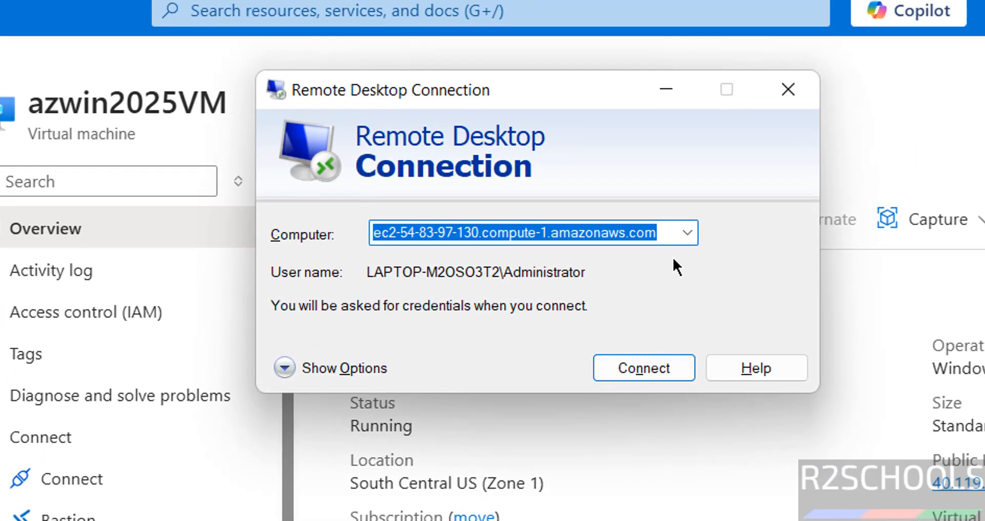
Connect to 40.119.61.167 and submit the account password
key("ctrl+v")
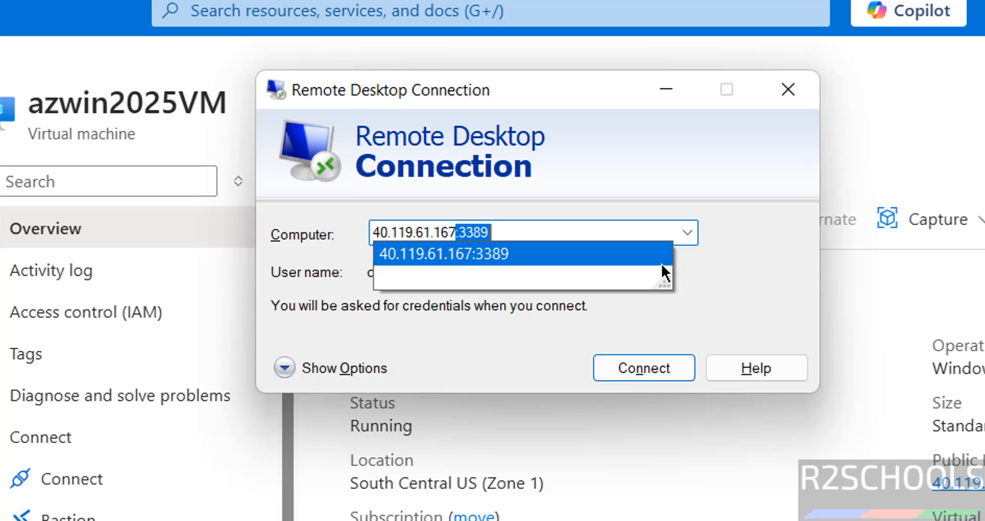
key("Delete")
left_click(633, 370)
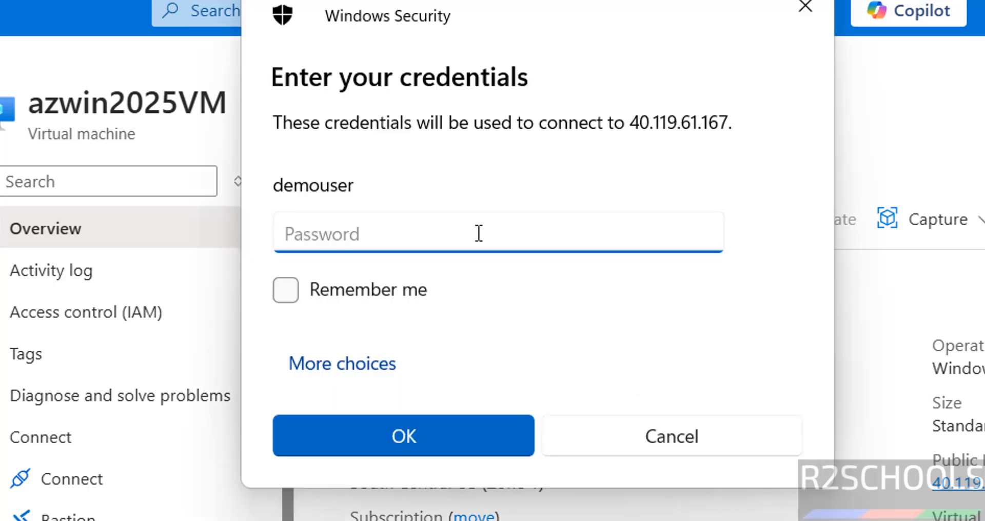
type("•••••••••")
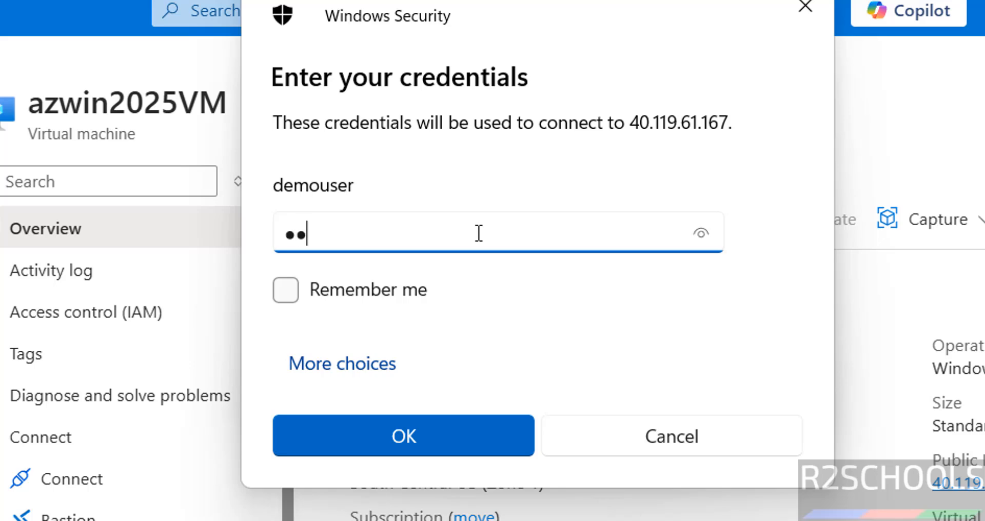
type("••")
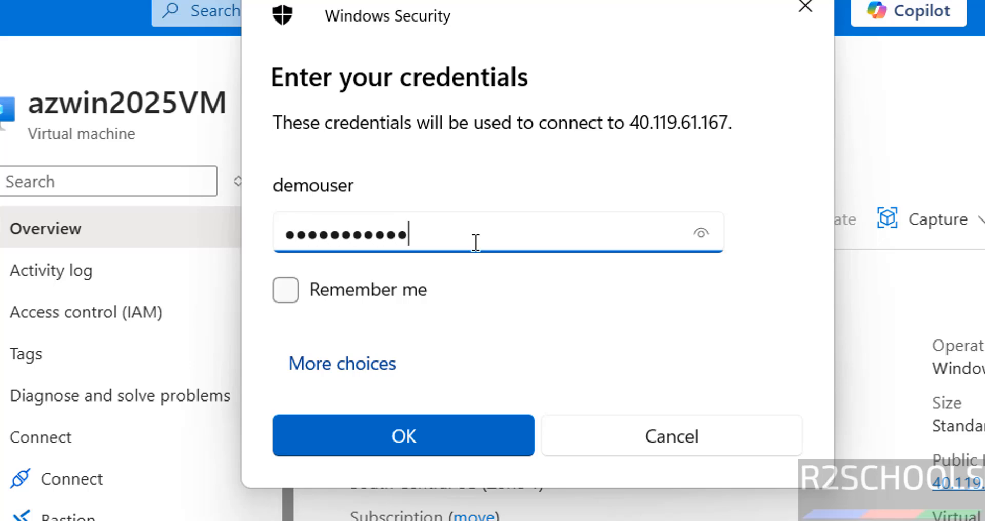
key("Return")
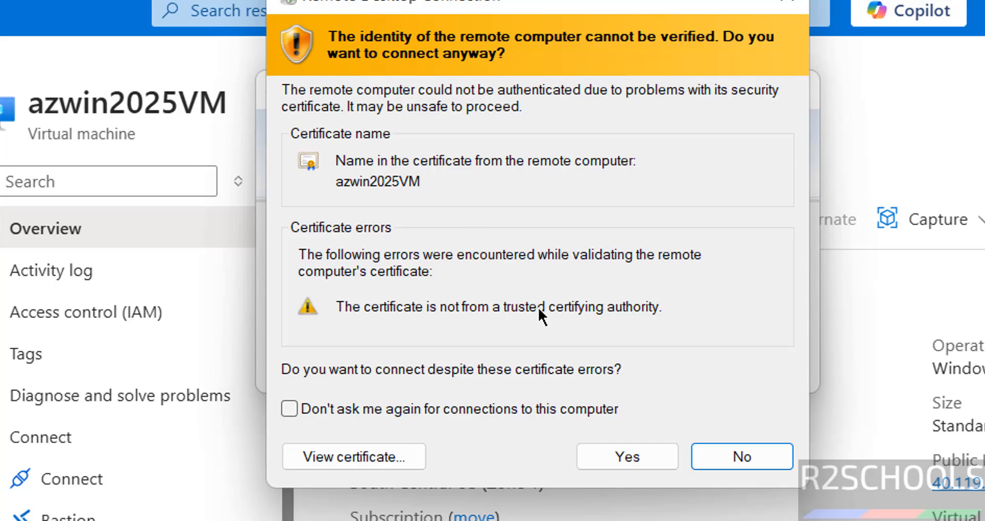
Accept the certificate, dismiss the Server Manager pop-up, and run logoff to end the session
left_click(617, 454)
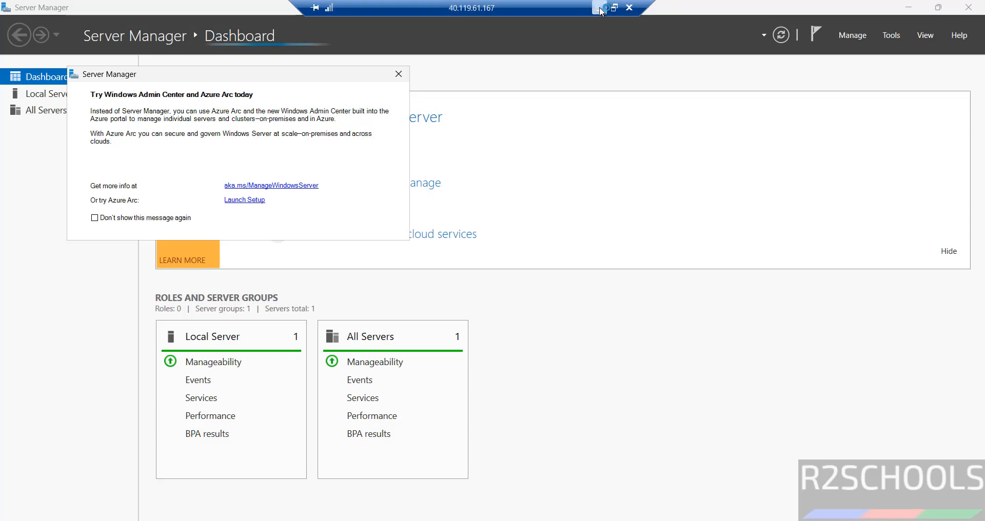
left_click(599, 9)
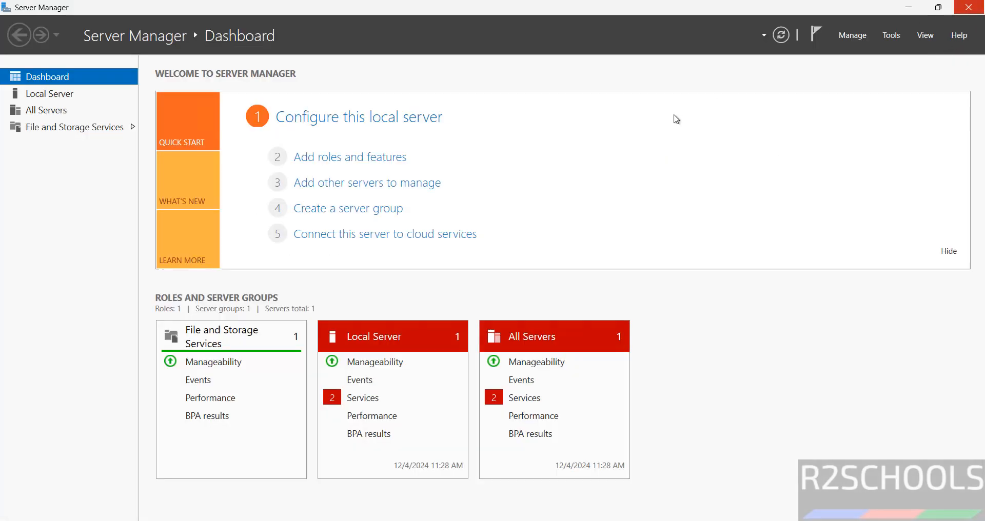
key("super+r")
type("logo")
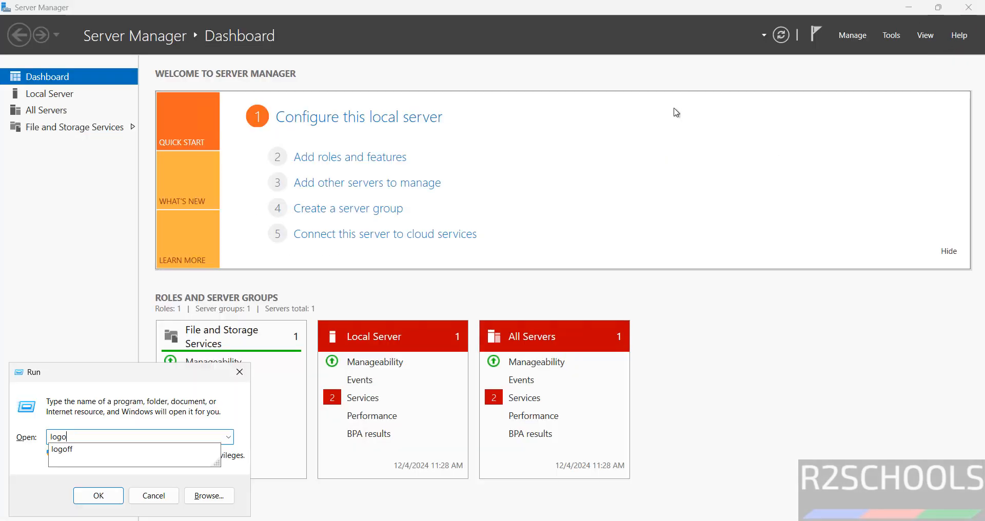
type("ff")
key("Return")
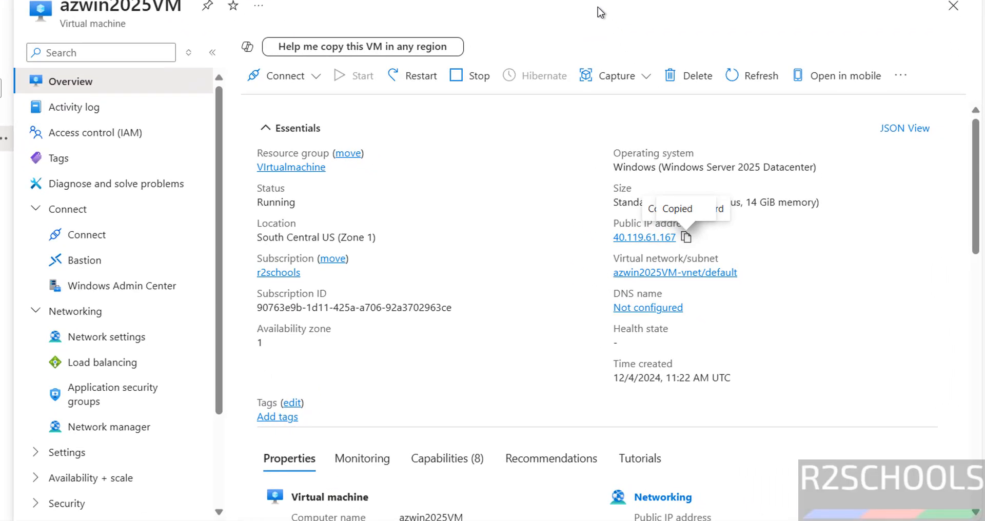